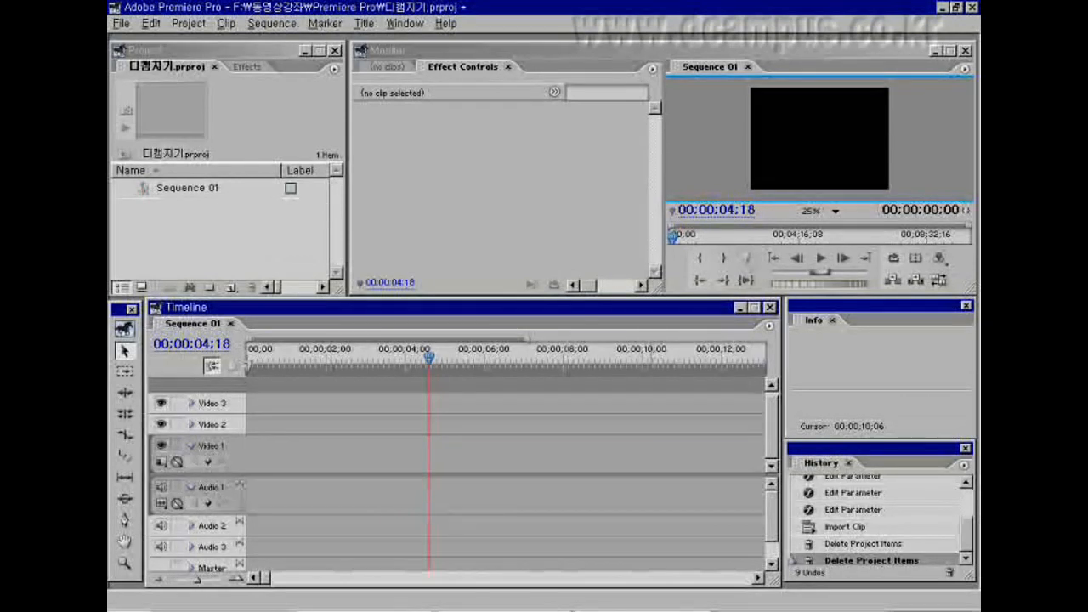
# Step: Import 색상에 문제가 있는 영상.avi and 원본영상.avi from folder 30 into the project
pyautogui.doubleClick(265, 246)
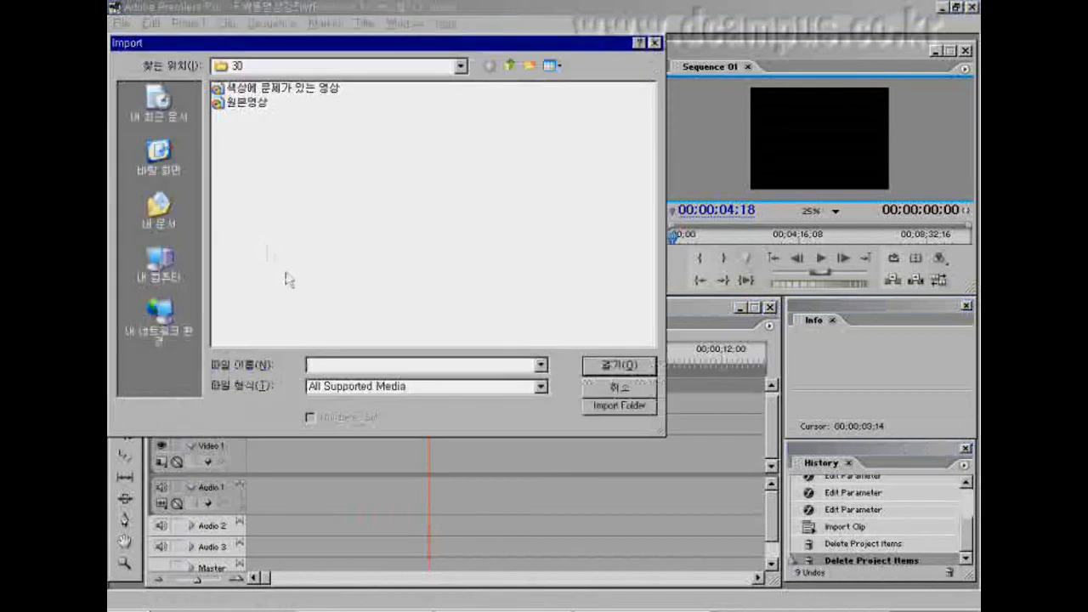
pyautogui.moveTo(286, 134); pyautogui.dragTo(243, 95)
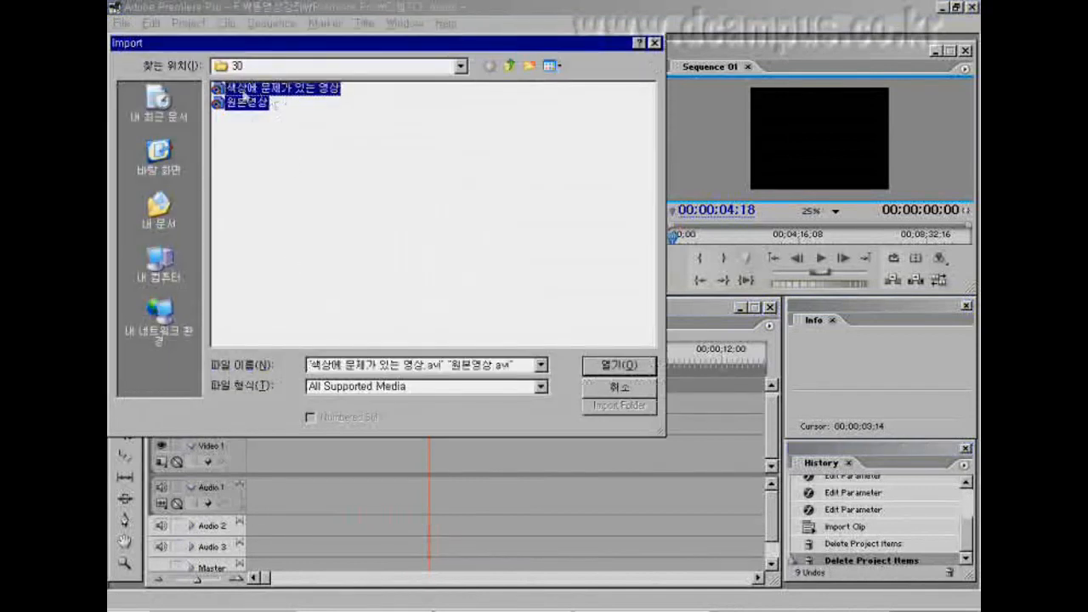
pyautogui.click(607, 370)
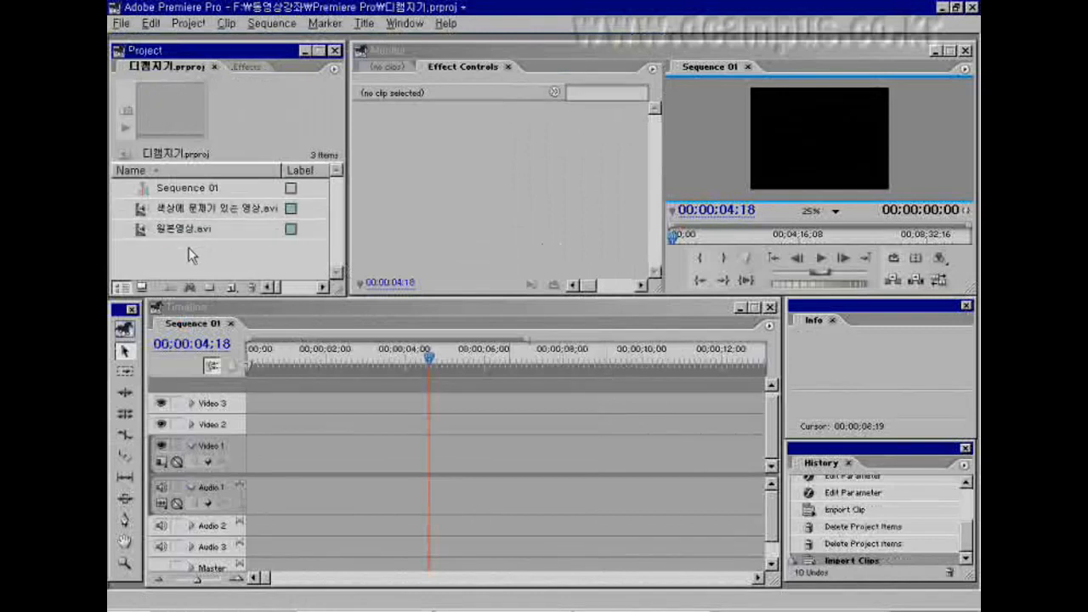
# Step: Place 원본영상.avi at the start of Video 1, then move the playhead to 00;00;03;15 with the clip selected
pyautogui.moveTo(170, 232); pyautogui.dragTo(284, 470)
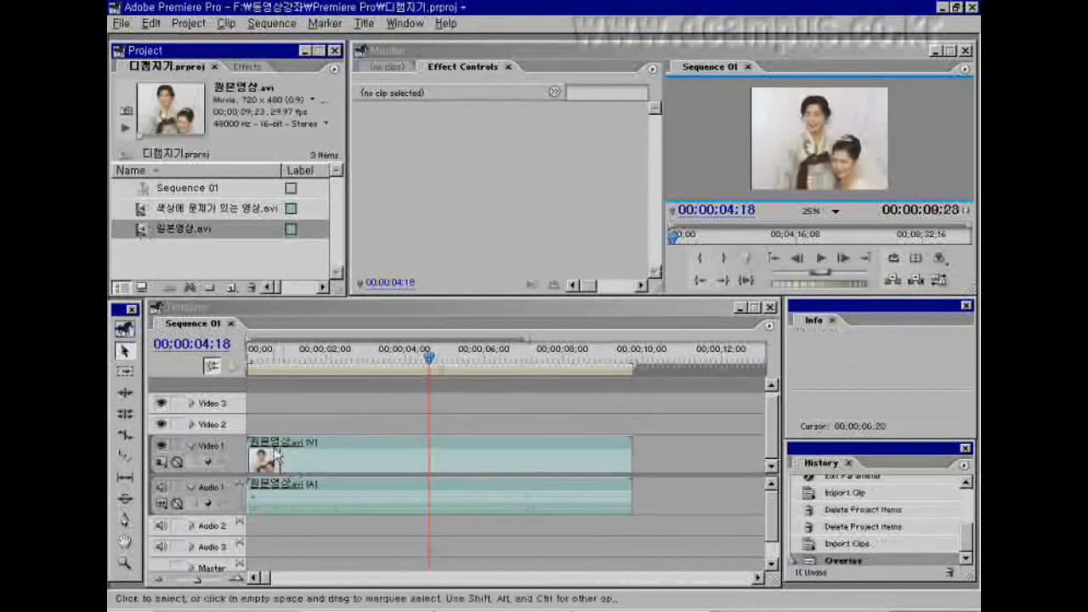
pyautogui.moveTo(430, 362); pyautogui.dragTo(385, 361)
pyautogui.click(327, 464)
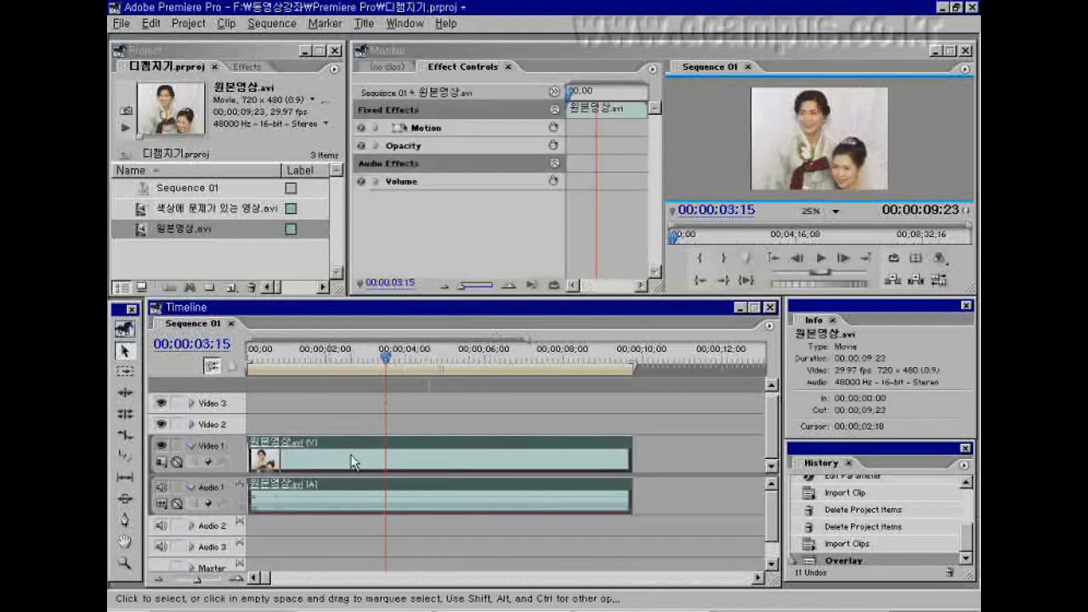
# Step: Apply the Brightness & Contrast video effect from the Adjust category to the 원본영상.avi clip
pyautogui.click(256, 66)
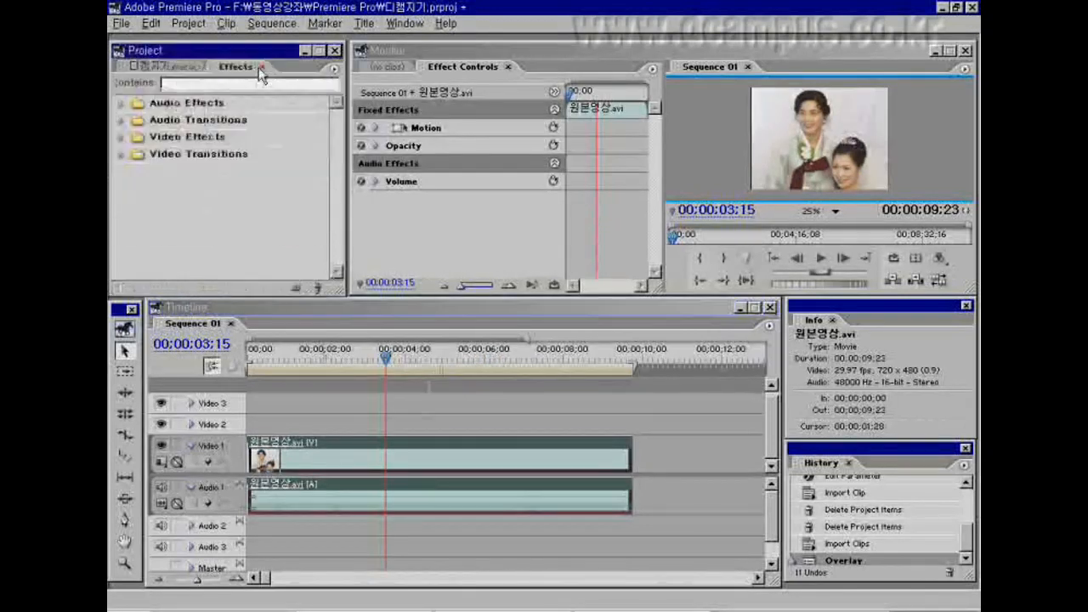
pyautogui.click(122, 137)
pyautogui.click(130, 154)
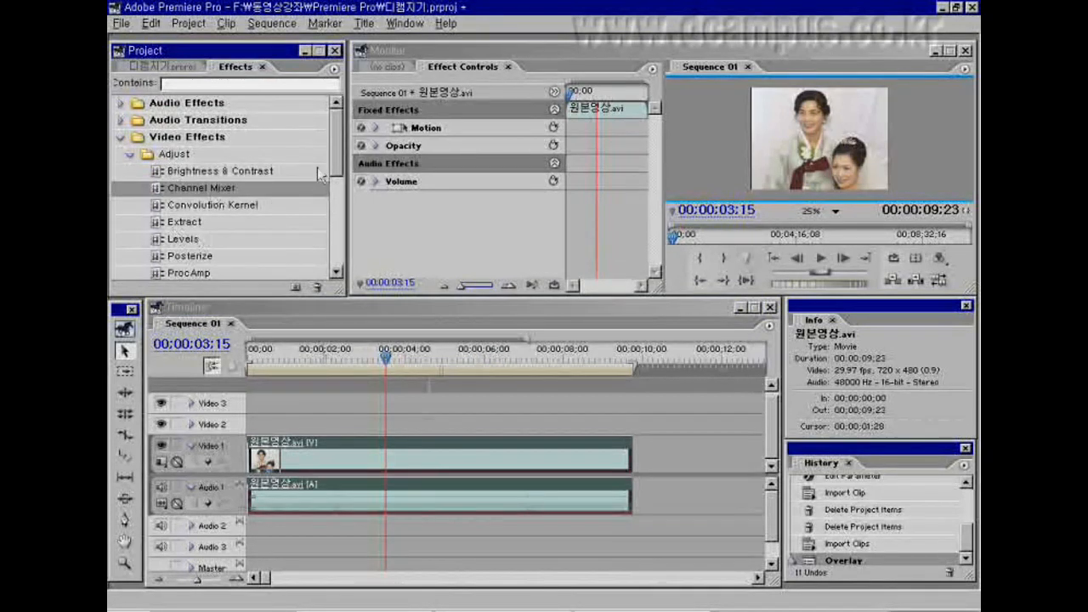
pyautogui.moveTo(336, 153); pyautogui.dragTo(337, 177)
pyautogui.click(206, 113)
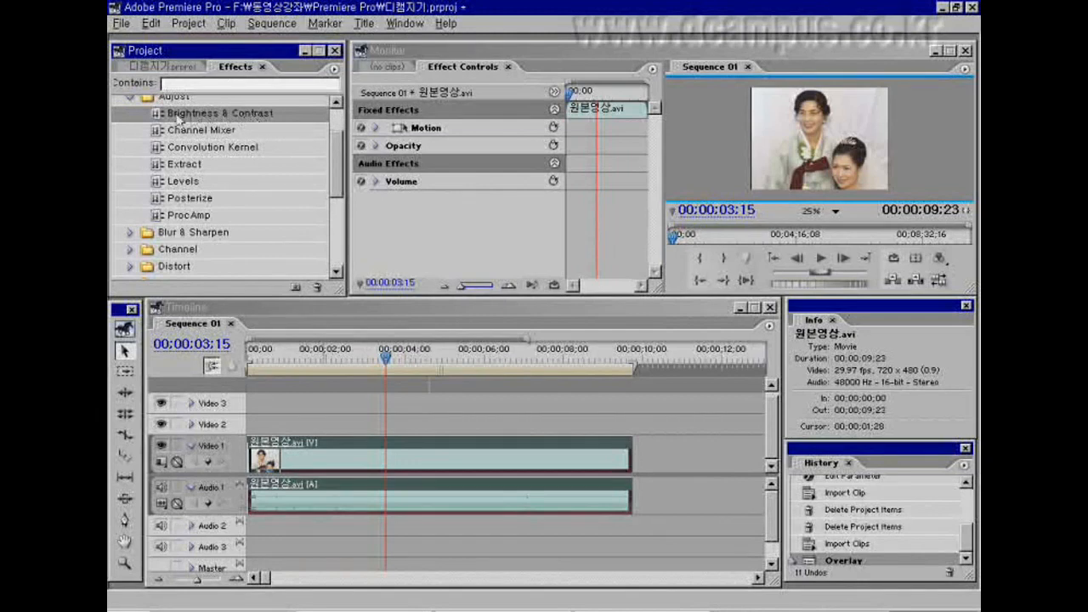
pyautogui.moveTo(157, 118); pyautogui.dragTo(332, 459)
# Step: Set the Brightness & Contrast effect's Brightness to 41 and Contrast to -59
pyautogui.click(377, 217)
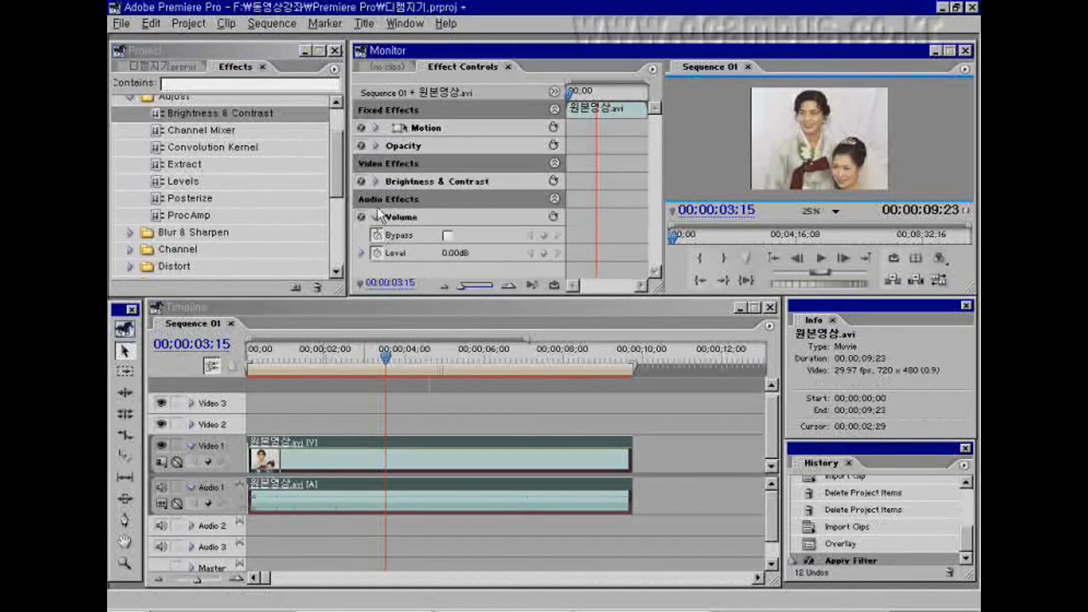
pyautogui.click(377, 217)
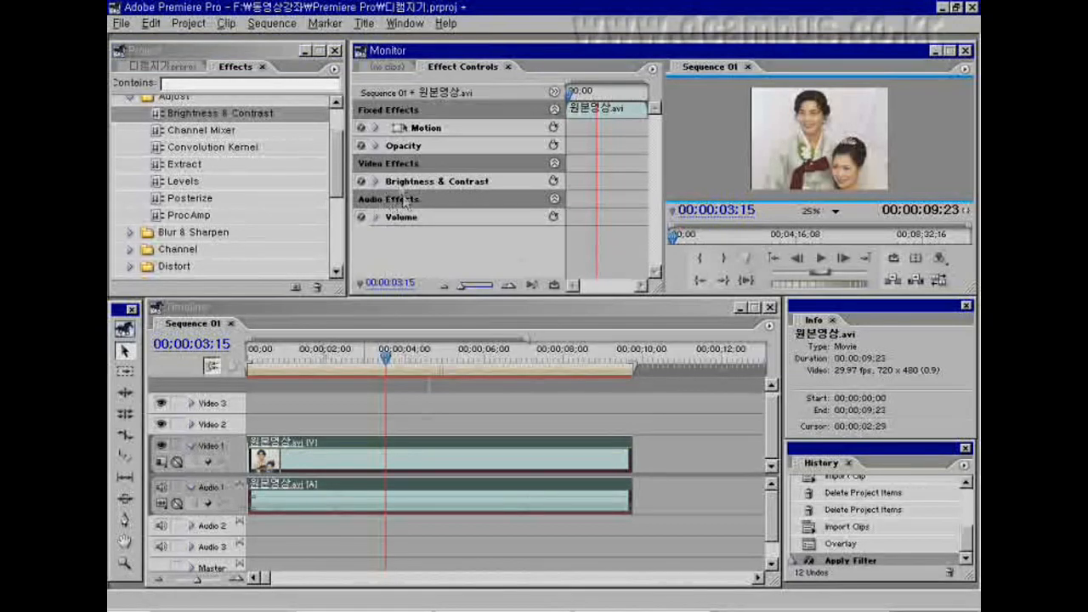
pyautogui.click(376, 181)
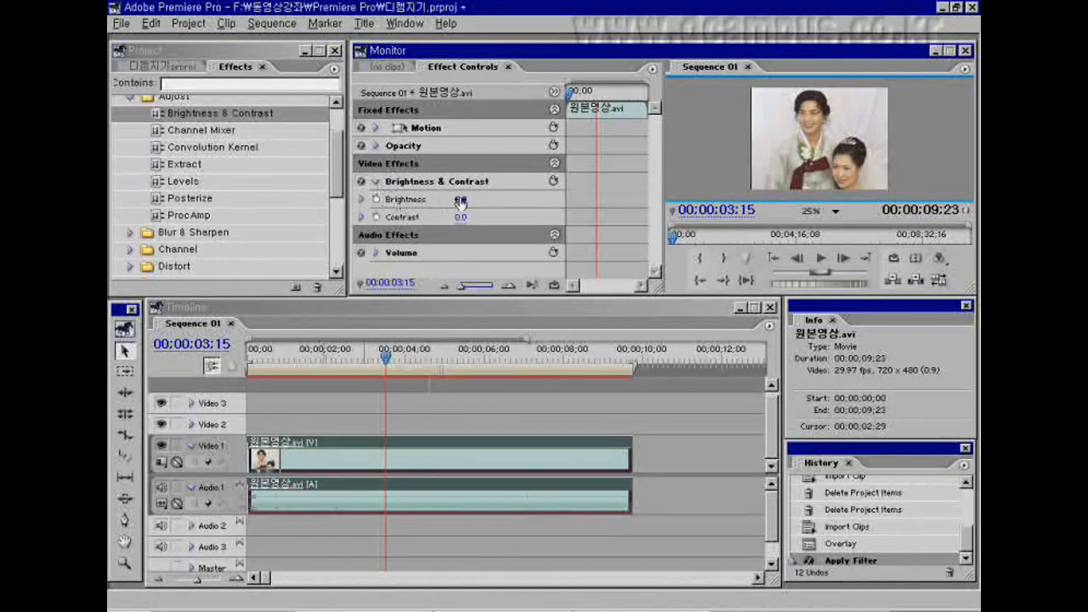
pyautogui.moveTo(460, 201); pyautogui.dragTo(495, 201)
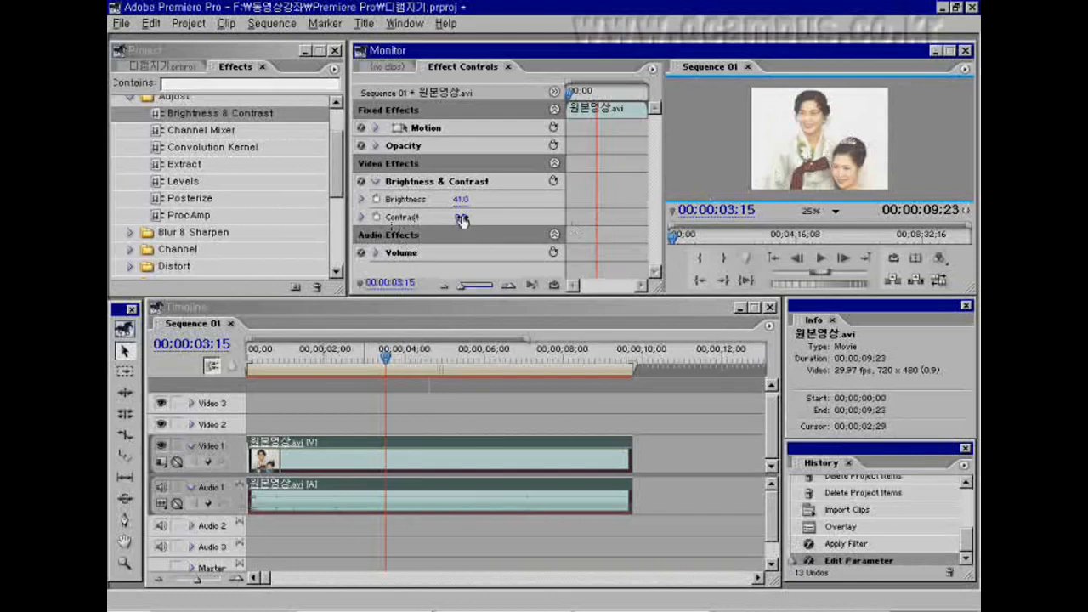
pyautogui.moveTo(460, 219); pyautogui.dragTo(384, 220)
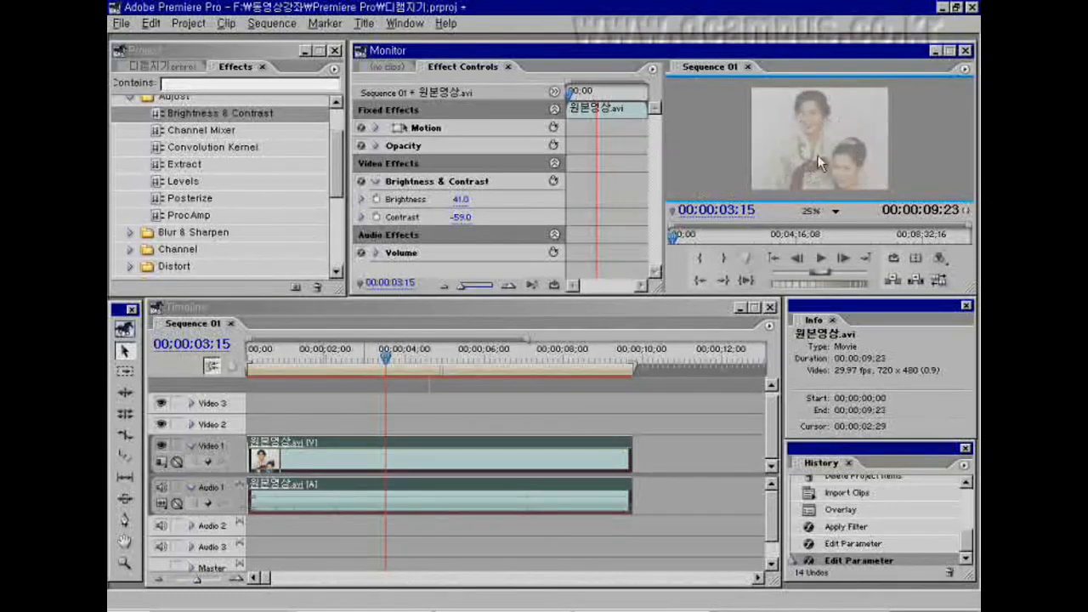
# Step: Try Contrast 16 with Brightness -30, and remove the Brightness & Contrast effect from the clip
pyautogui.moveTo(459, 218); pyautogui.dragTo(484, 223)
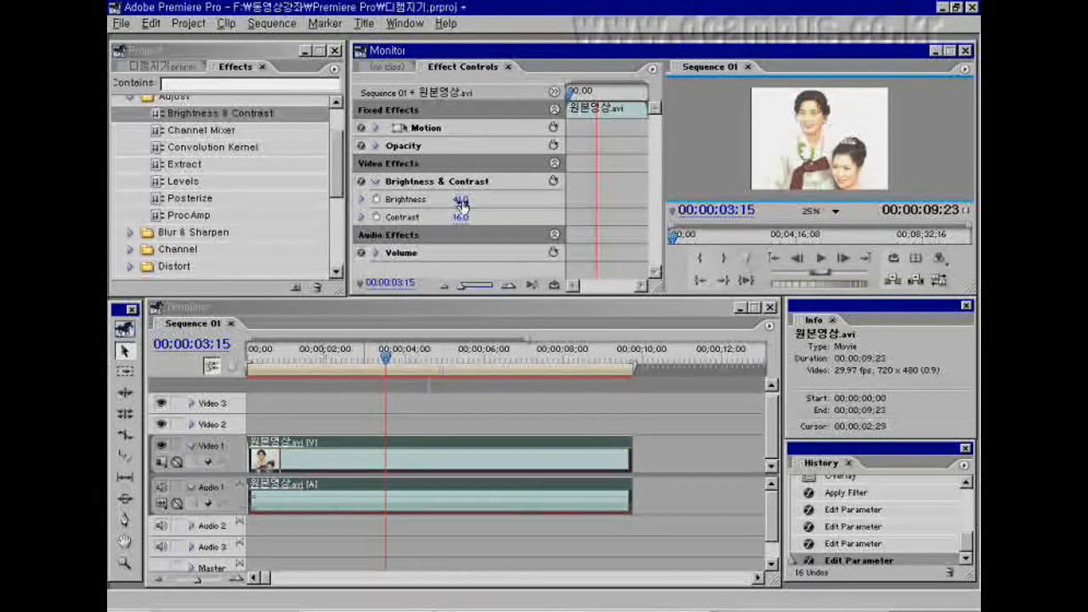
pyautogui.moveTo(460, 204); pyautogui.dragTo(420, 205)
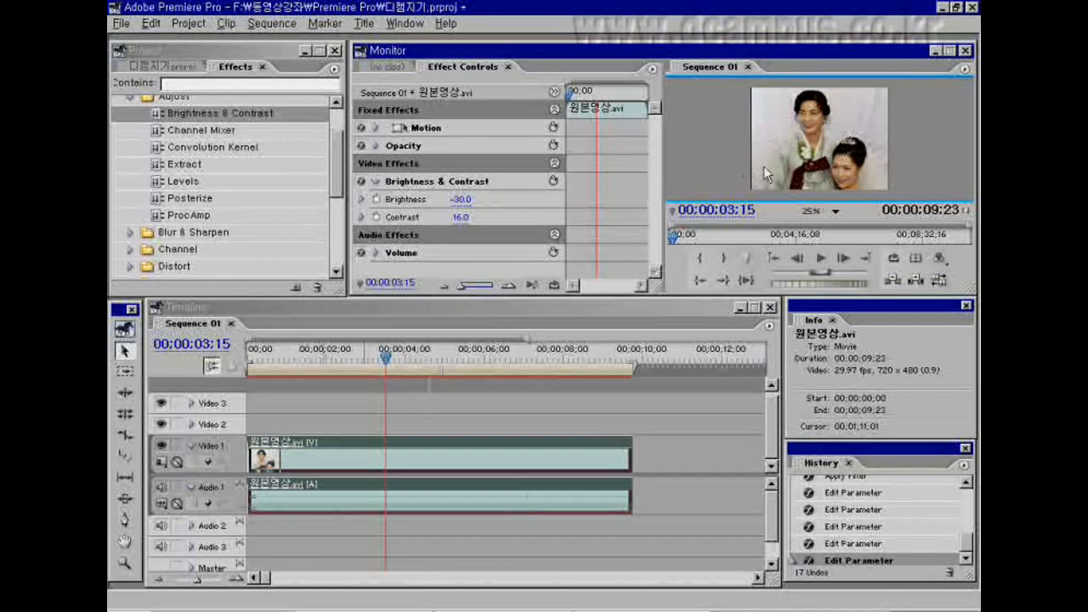
pyautogui.click(421, 184)
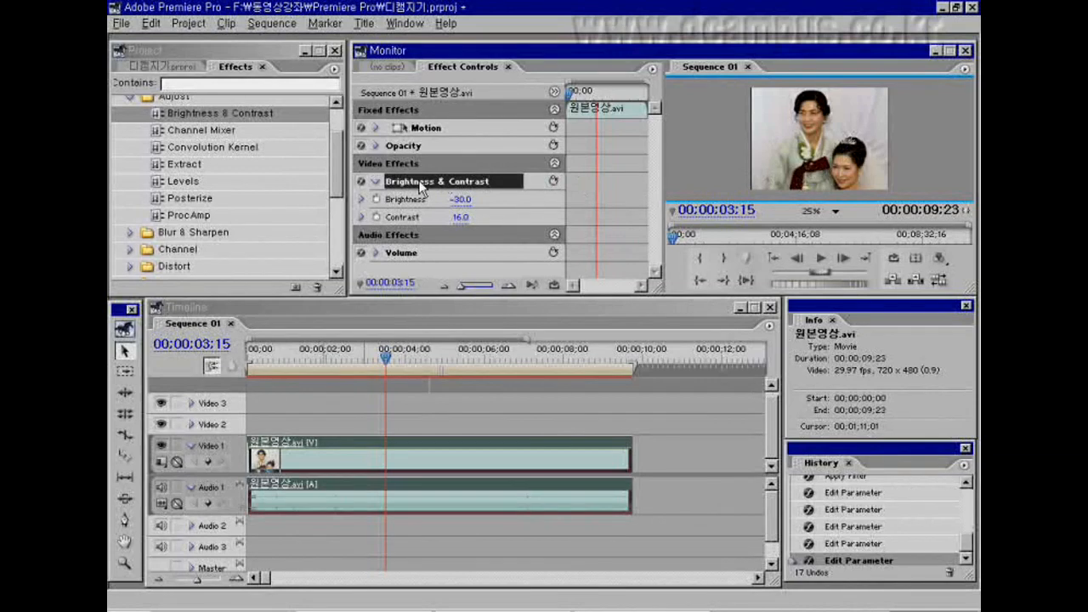
pyautogui.press('Delete')
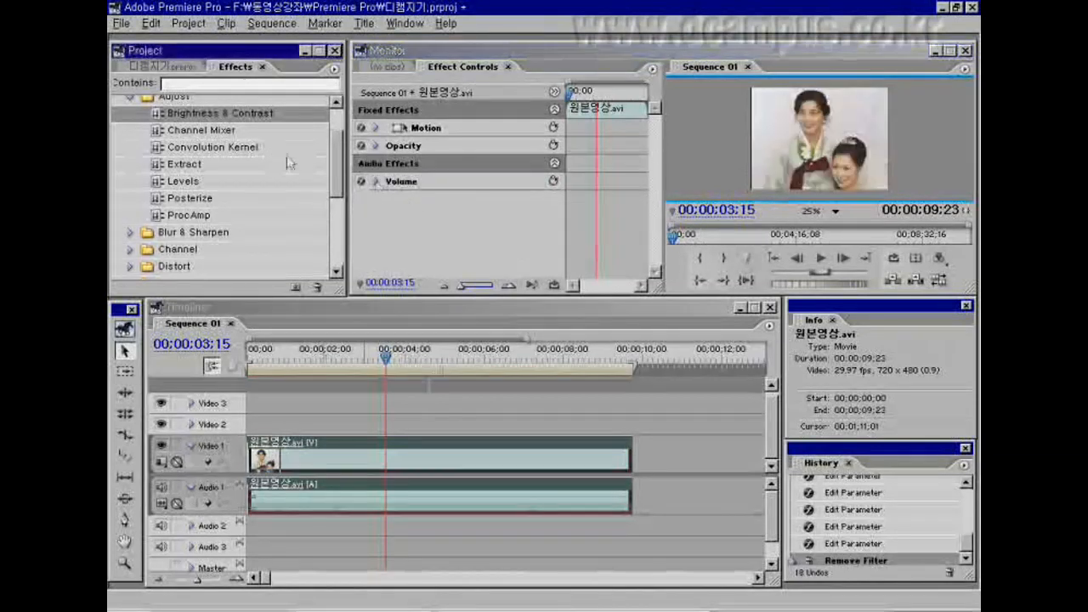
# Step: Apply the Convolution Kernel effect to the 원본영상.avi clip and expand its parameters
pyautogui.click(192, 131)
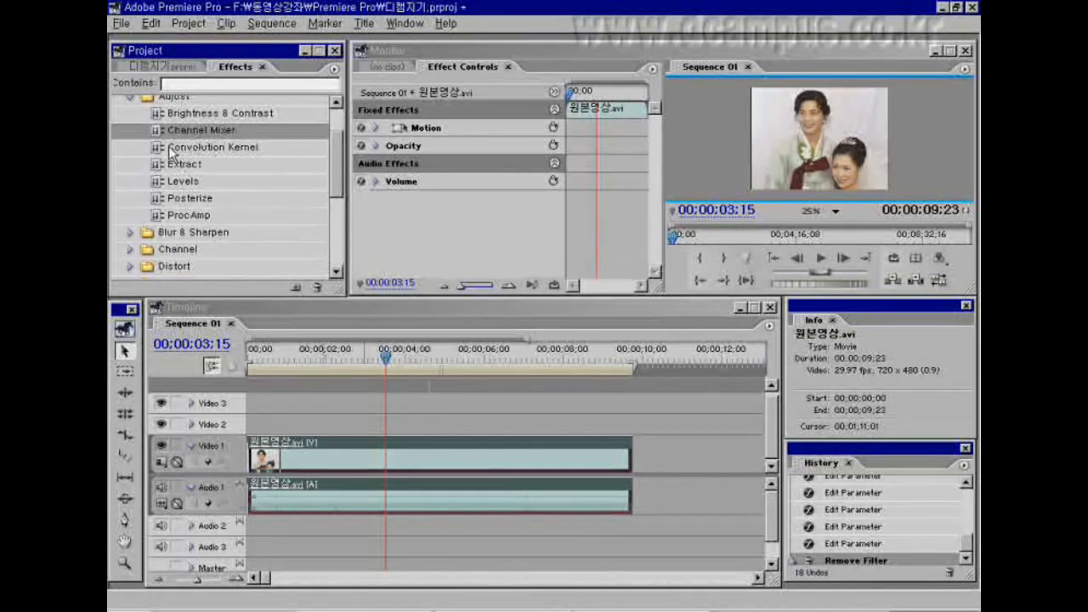
pyautogui.moveTo(169, 150); pyautogui.dragTo(352, 459)
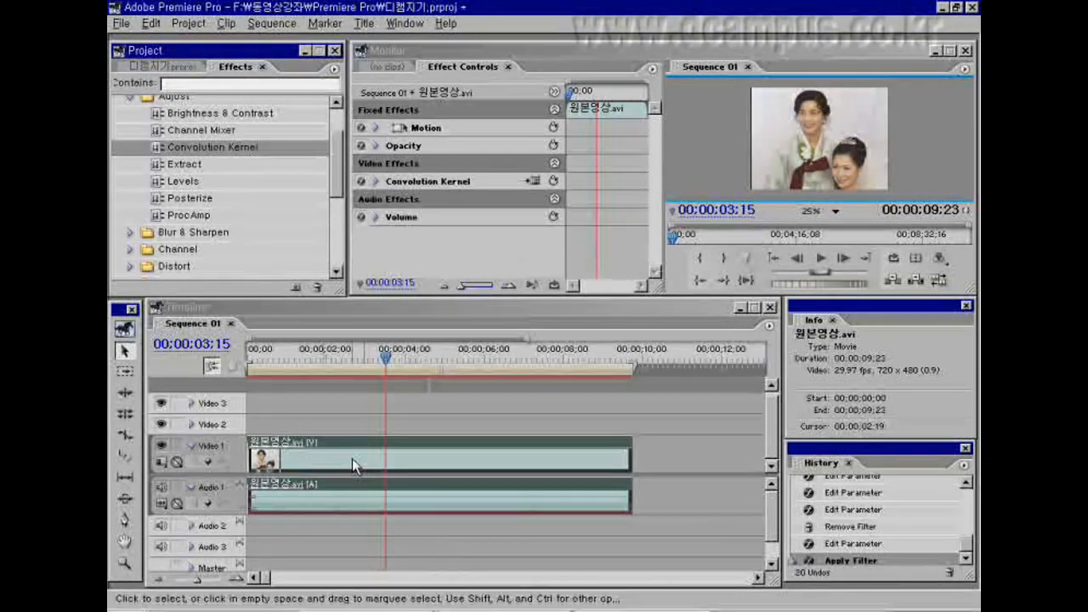
pyautogui.click(378, 182)
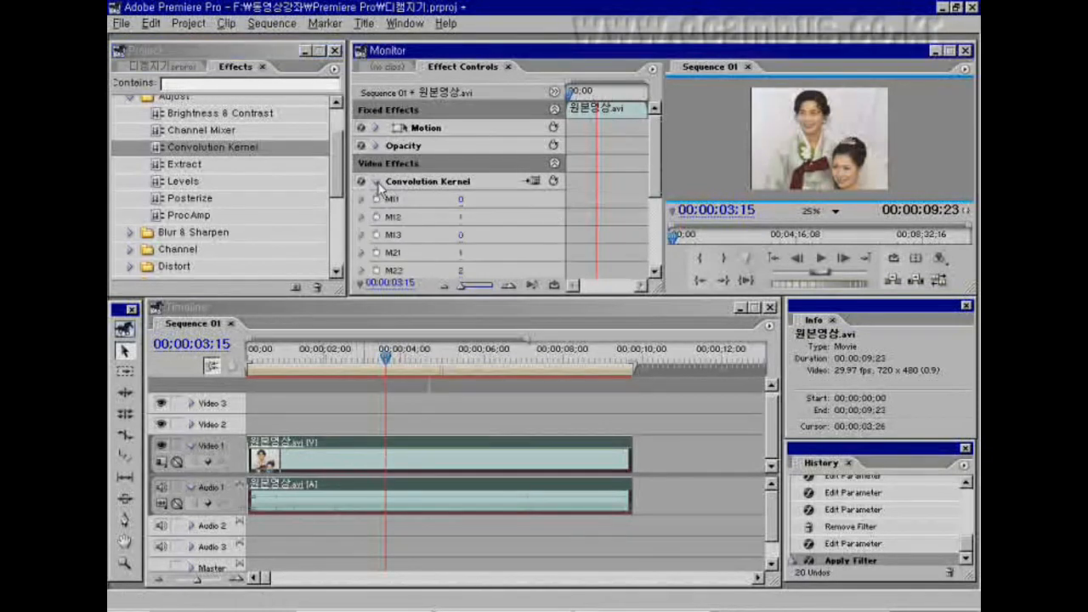
# Step: Try an M11 value of 2 in Convolution Kernel, and remove the effect from the clip
pyautogui.moveTo(460, 201)
pyautogui.mouseDown()
pyautogui.moveTo(489, 211)
pyautogui.moveTo(418, 206)
pyautogui.moveTo(488, 207)
pyautogui.moveTo(462, 204)
pyautogui.mouseUp()
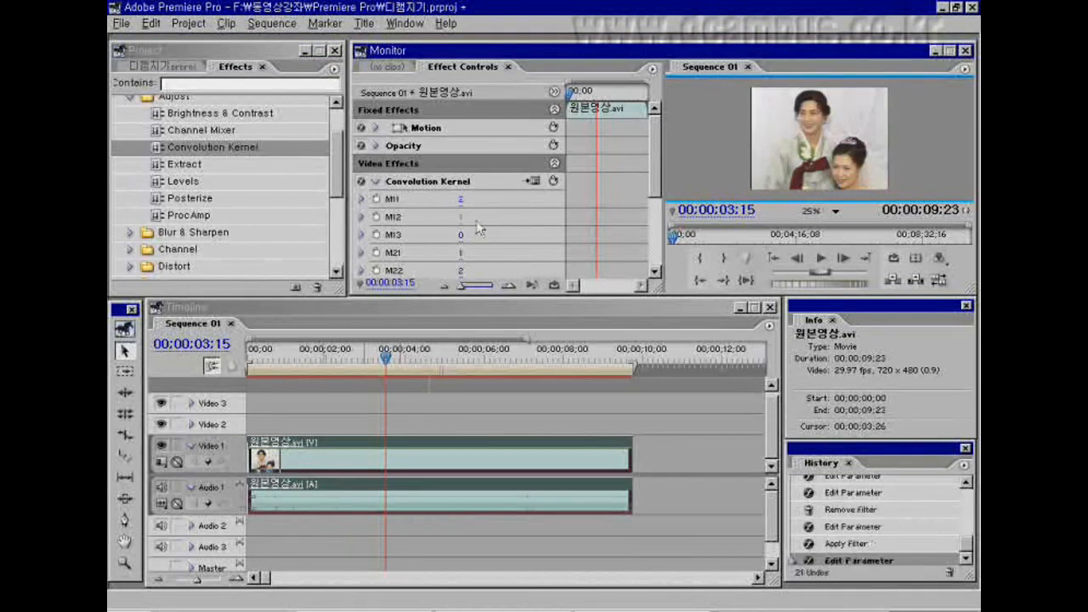
pyautogui.click(408, 184)
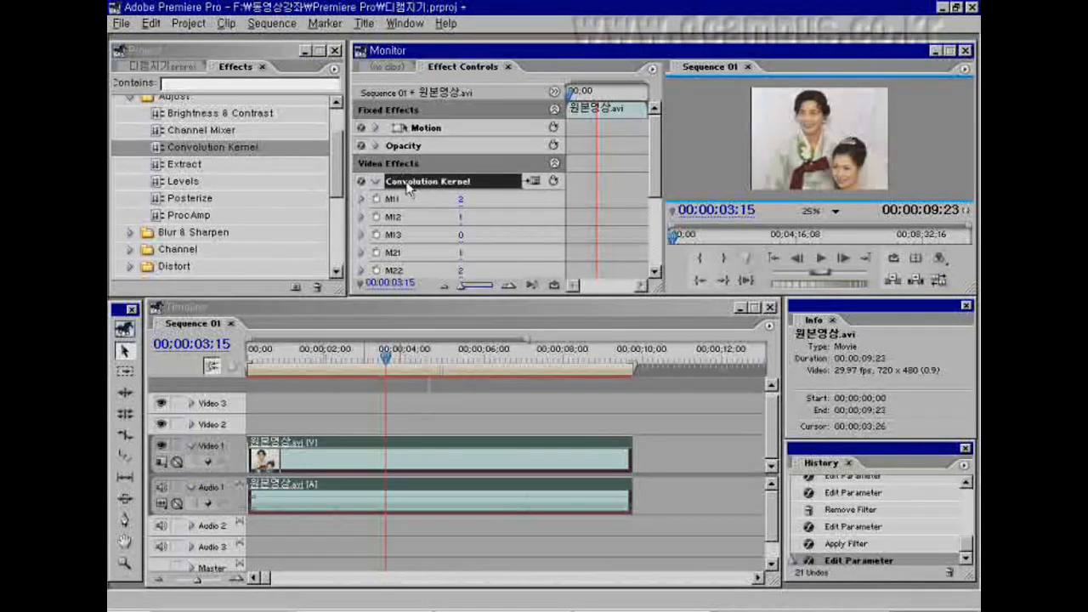
pyautogui.press('Delete')
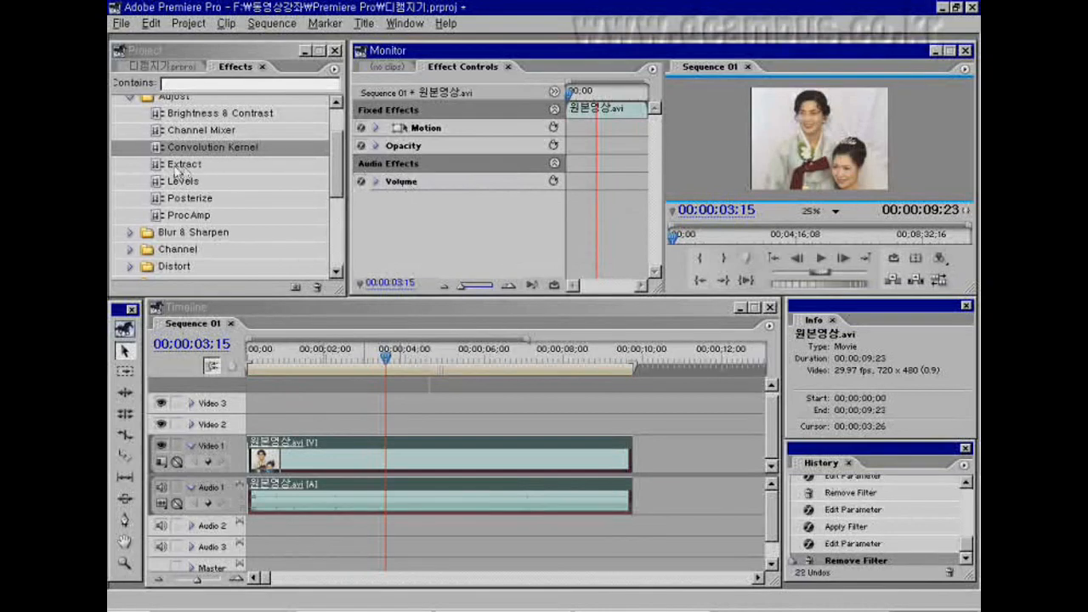
# Step: Apply the Extract effect to the 원본영상.avi clip and expand its parameters
pyautogui.moveTo(176, 165); pyautogui.dragTo(332, 458)
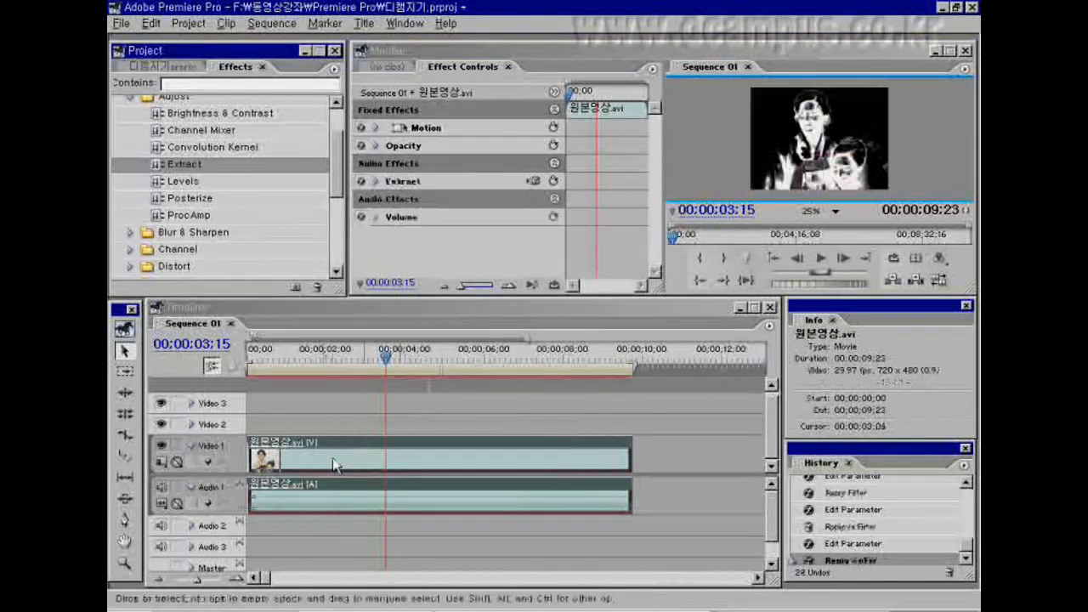
pyautogui.click(377, 182)
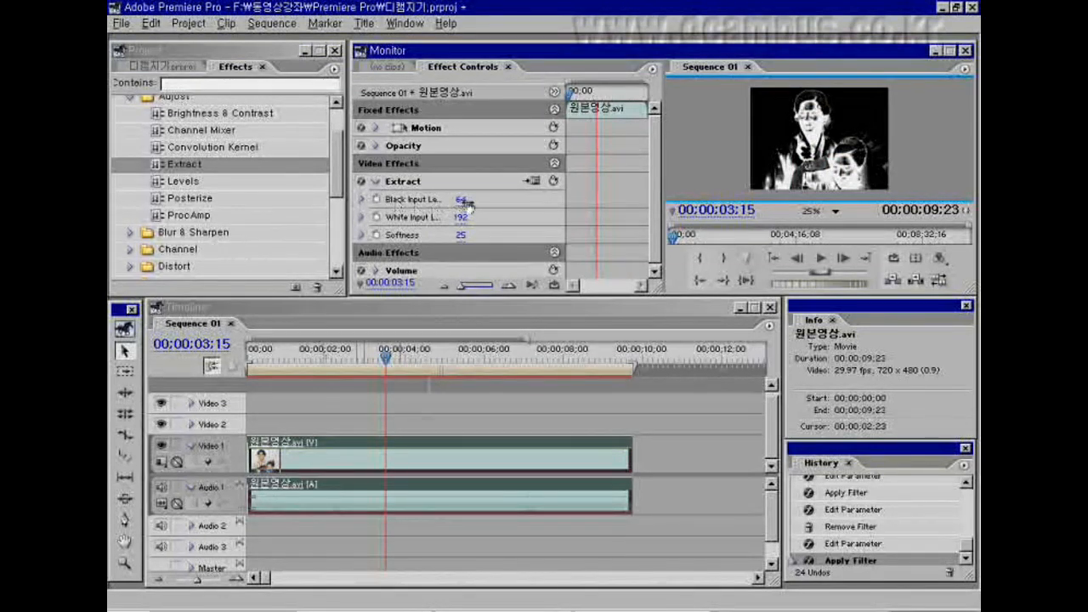
# Step: Try a Black Input Level of 63 in Extract, and remove the effect from the clip
pyautogui.moveTo(462, 200); pyautogui.dragTo(434, 198)
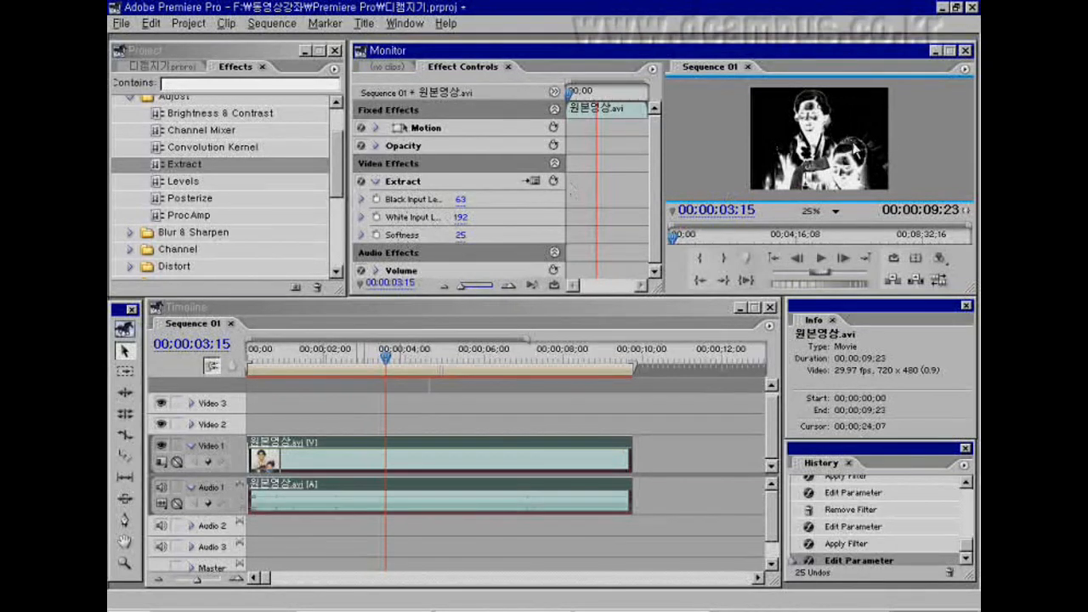
pyautogui.click(420, 181)
pyautogui.press('Delete')
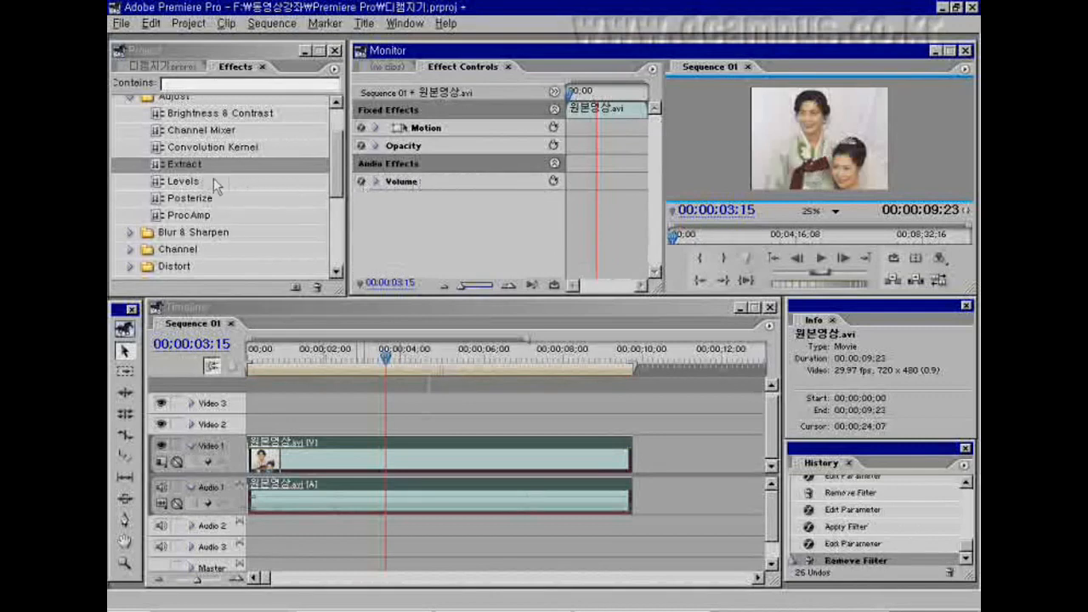
# Step: Apply the Levels effect to the 원본영상.avi clip and expand its parameters
pyautogui.click(204, 181)
pyautogui.moveTo(163, 189); pyautogui.dragTo(342, 459)
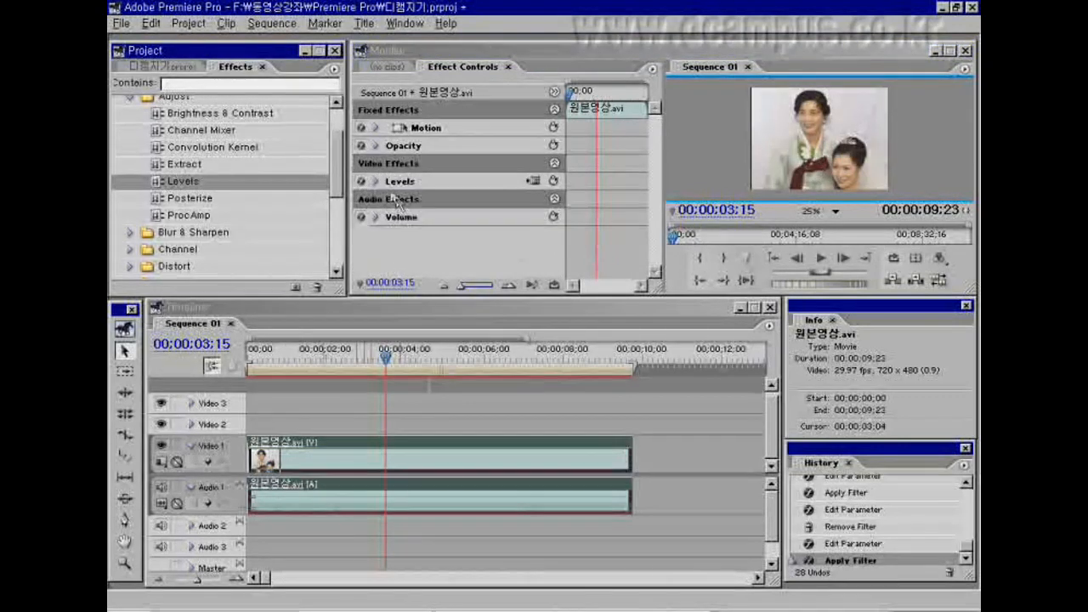
pyautogui.click(376, 182)
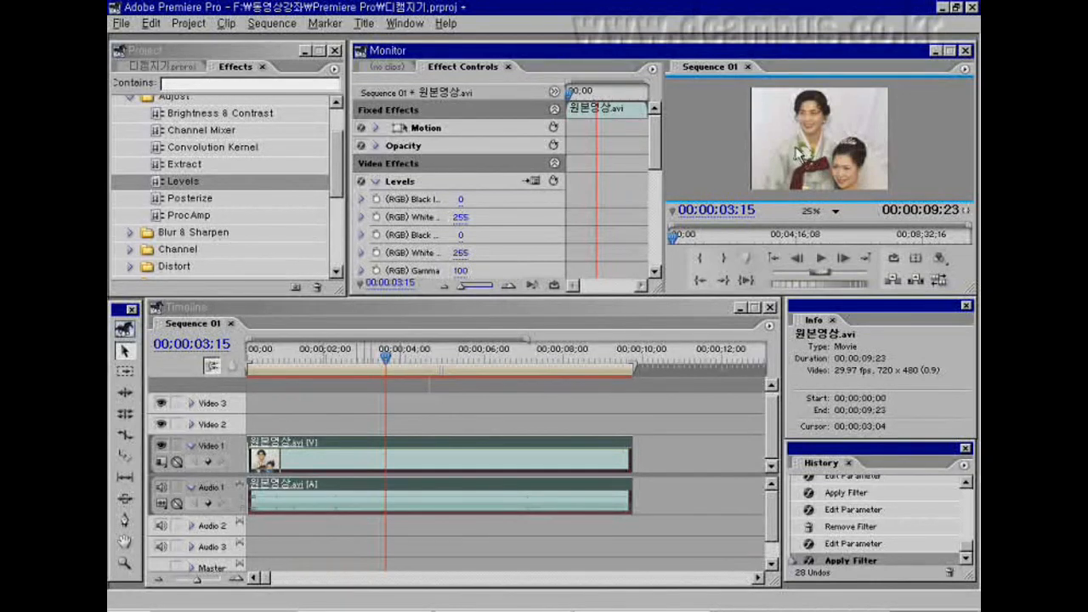
# Step: Try an RGB black input level of 117 and white input level of 205 in Levels, and remove the effect
pyautogui.moveTo(658, 151); pyautogui.dragTo(658, 174)
pyautogui.moveTo(462, 150); pyautogui.dragTo(580, 153)
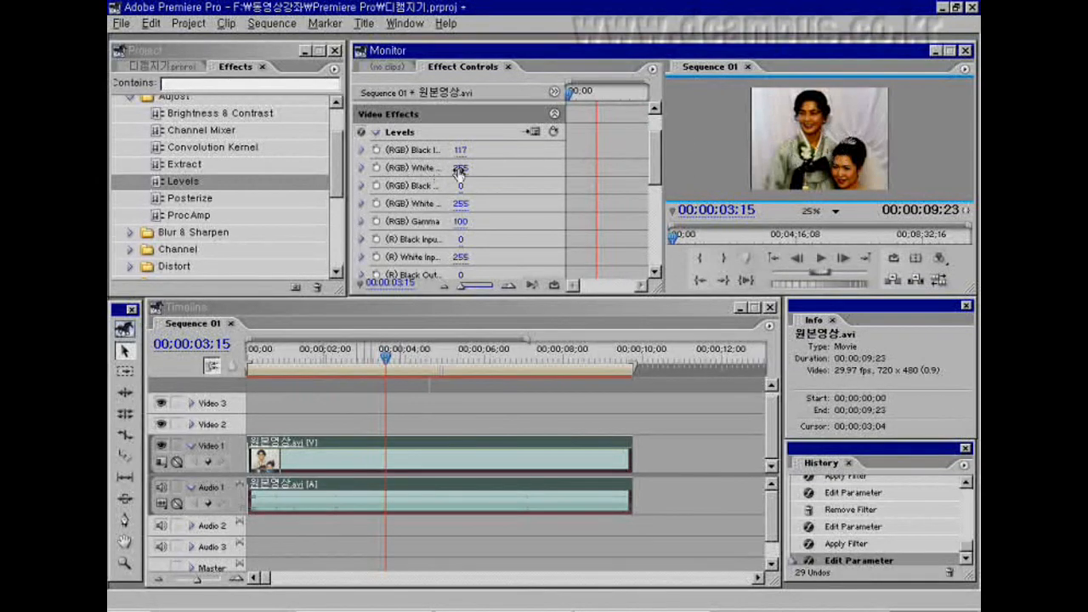
pyautogui.moveTo(459, 170); pyautogui.dragTo(434, 177)
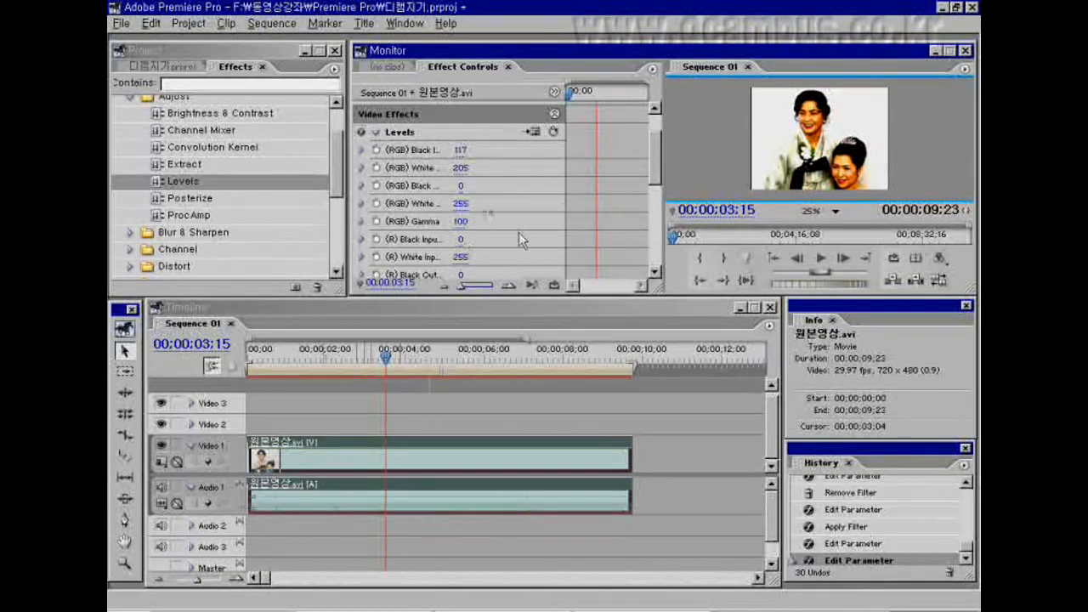
pyautogui.click(403, 135)
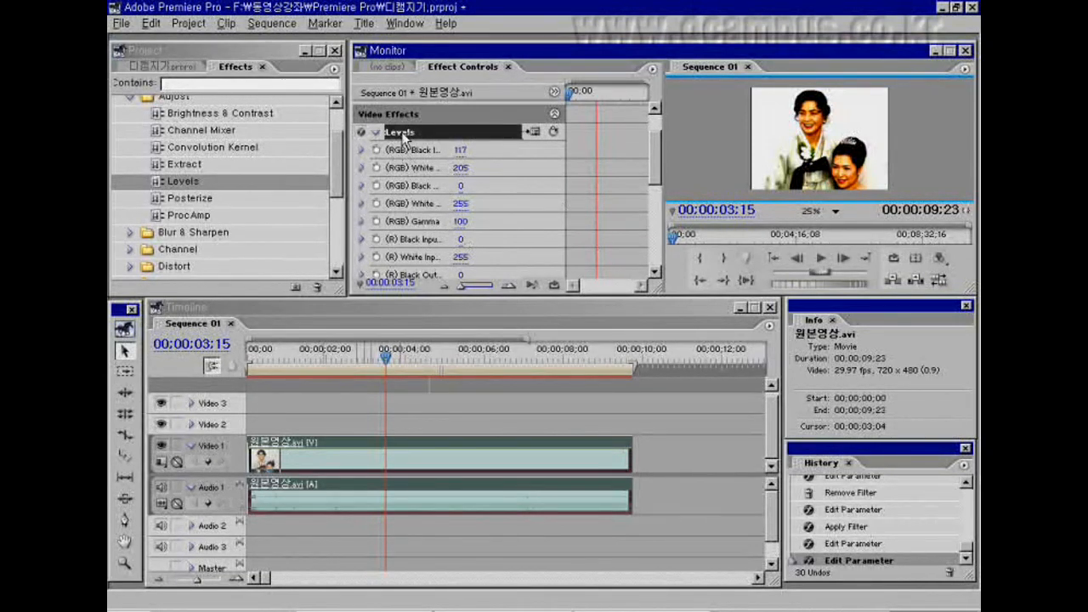
pyautogui.press('Delete')
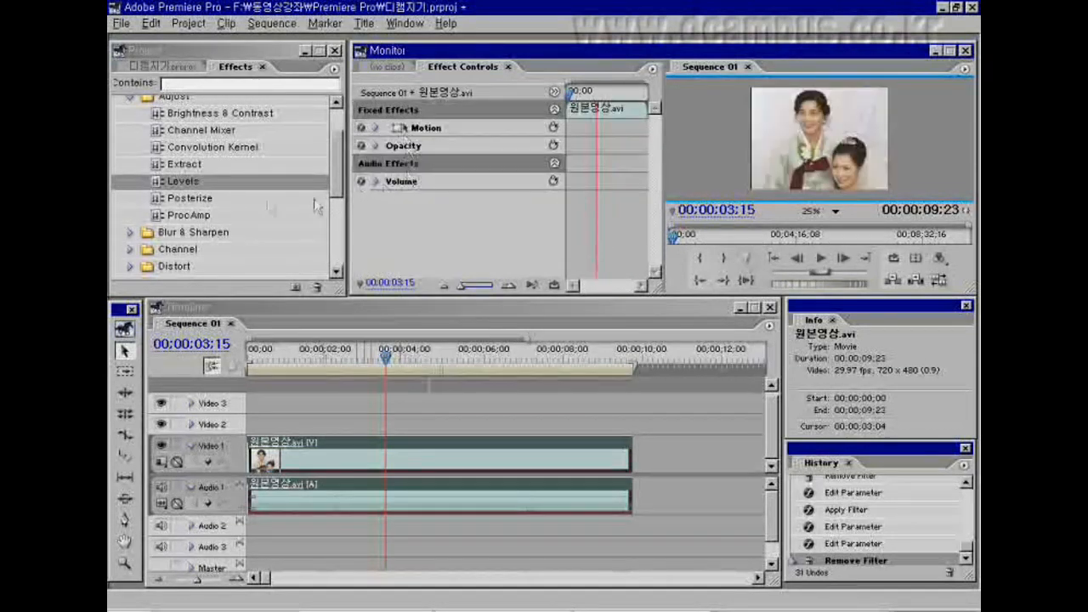
# Step: Apply the Posterize effect to the 원본영상.avi clip and expand its Level parameter
pyautogui.click(194, 201)
pyautogui.moveTo(193, 204); pyautogui.dragTo(348, 455)
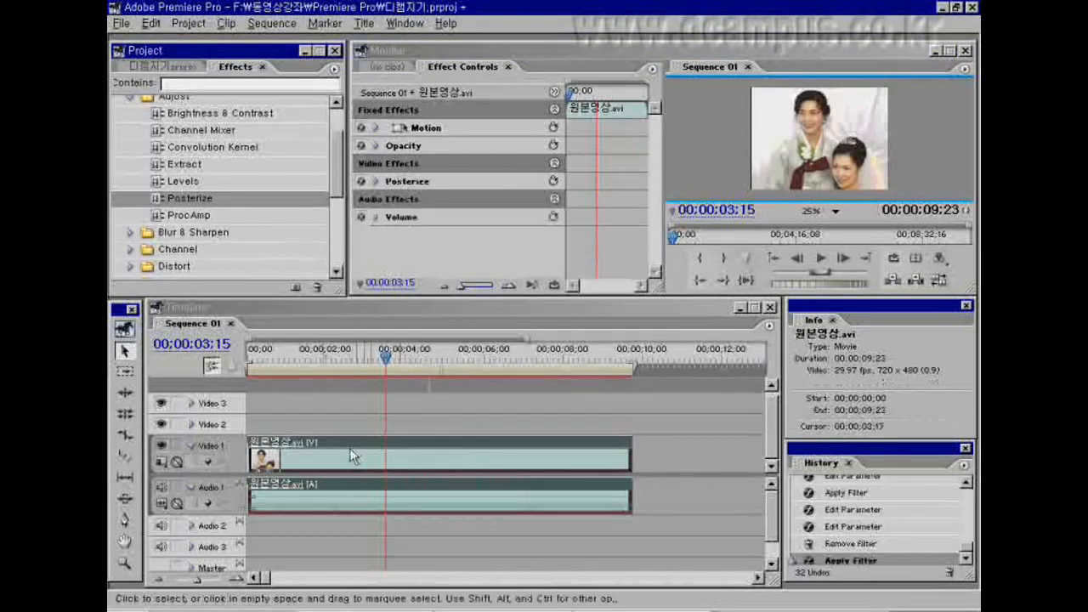
pyautogui.click(375, 181)
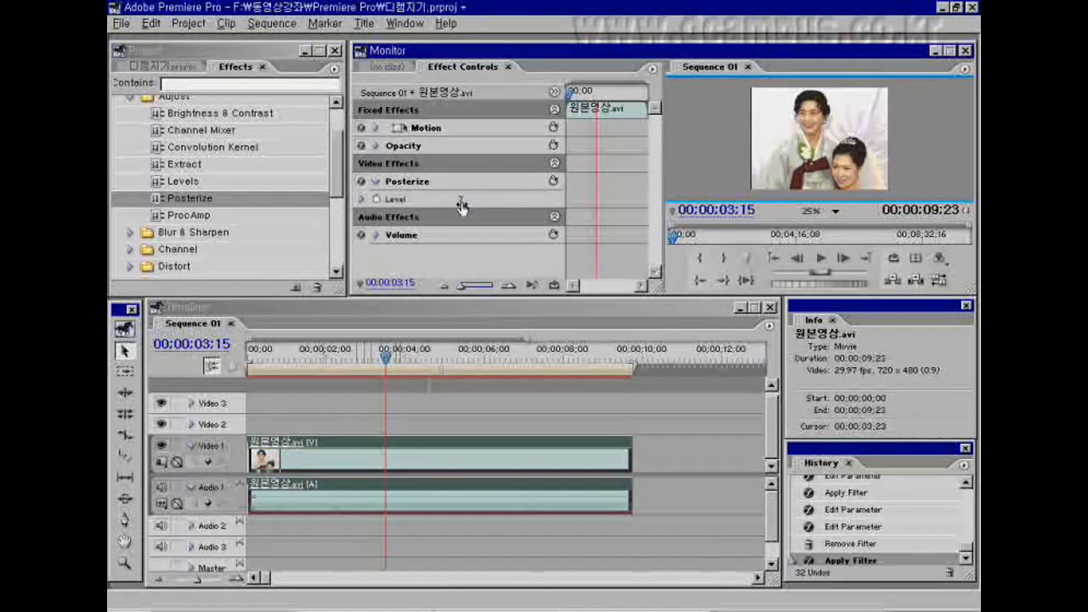
# Step: Try a Posterize Level of 2, preview it along the clip, and remove the effect
pyautogui.moveTo(460, 205); pyautogui.dragTo(500, 210)
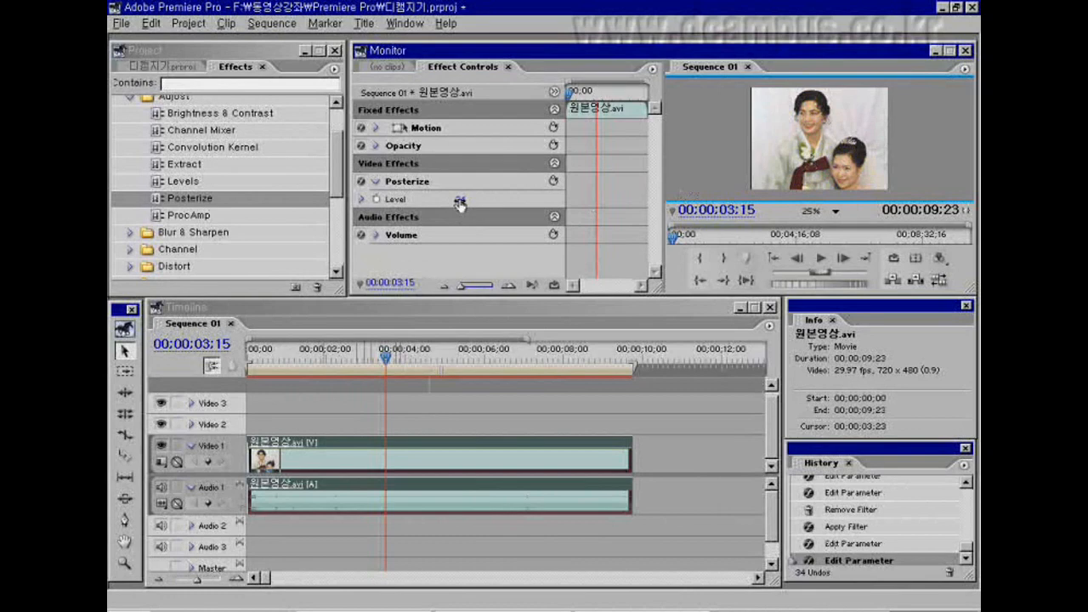
pyautogui.moveTo(460, 202); pyautogui.dragTo(428, 203)
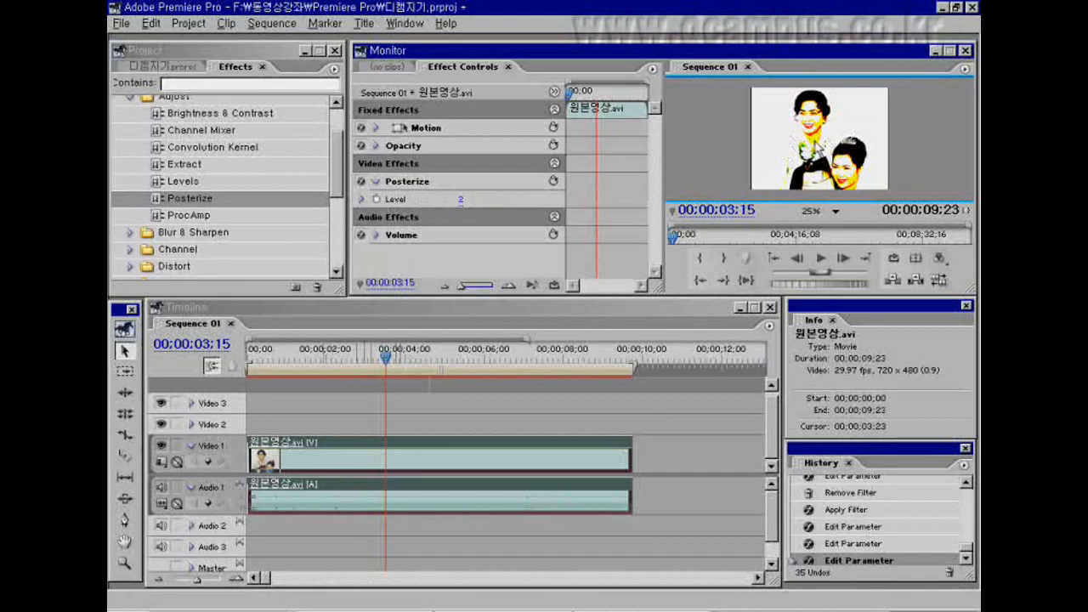
pyautogui.moveTo(387, 357); pyautogui.dragTo(267, 364)
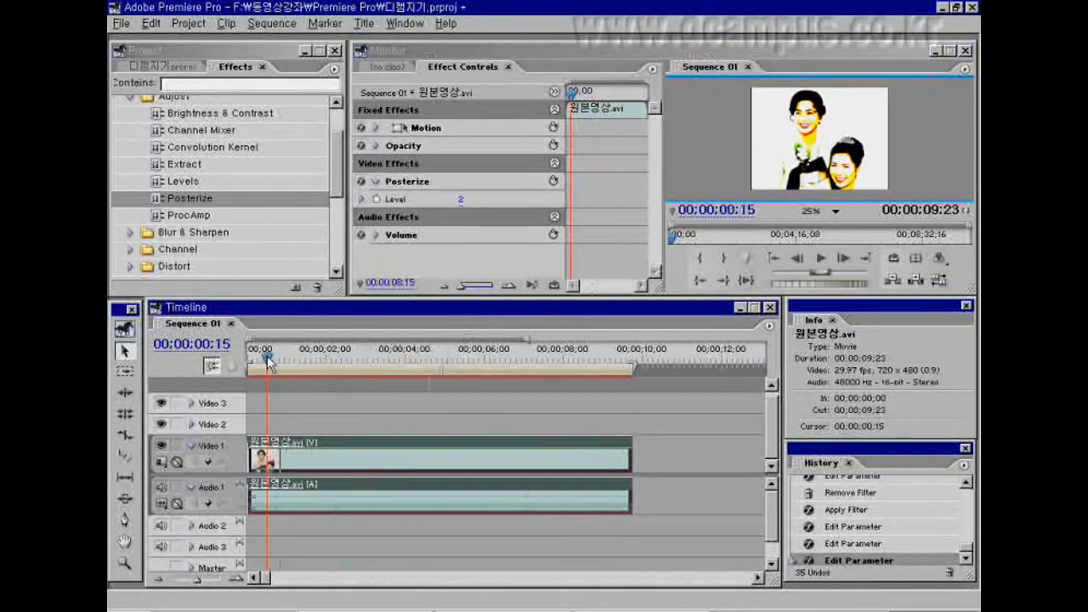
pyautogui.moveTo(268, 361); pyautogui.dragTo(508, 361)
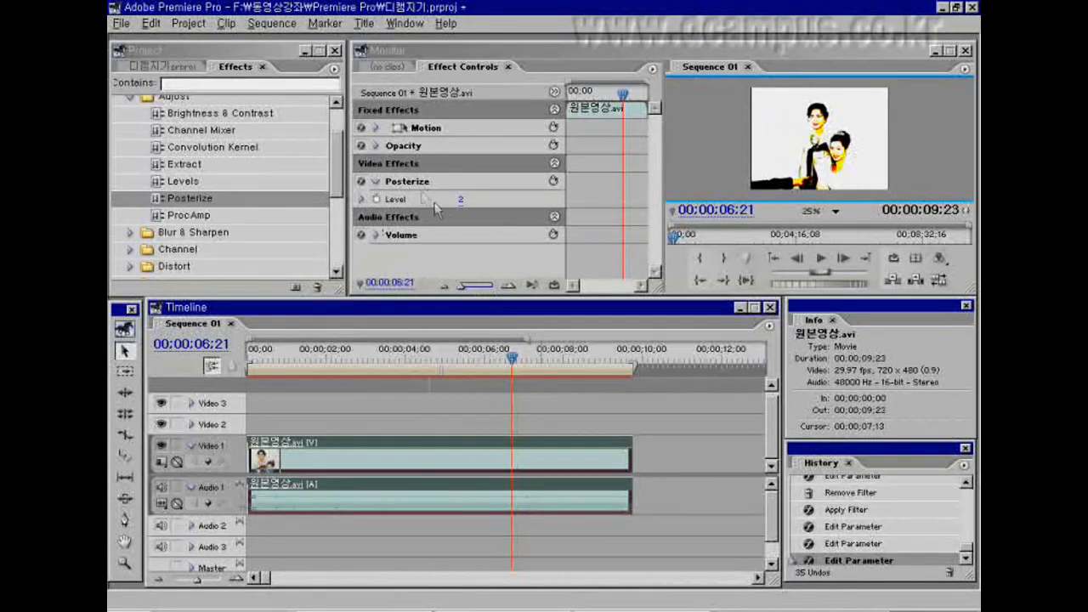
pyautogui.click(406, 183)
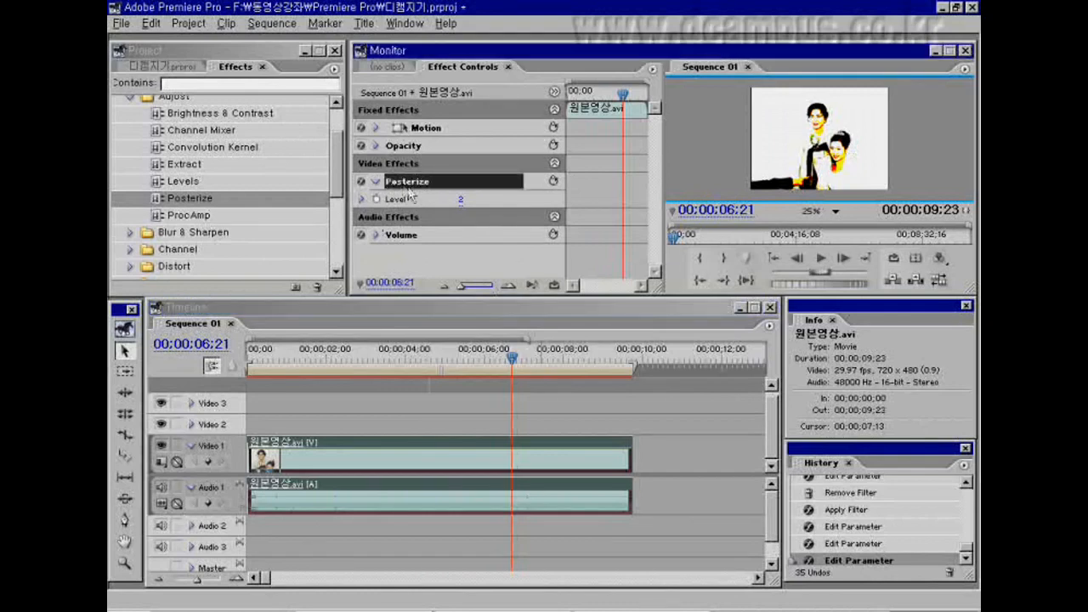
pyautogui.press('Delete')
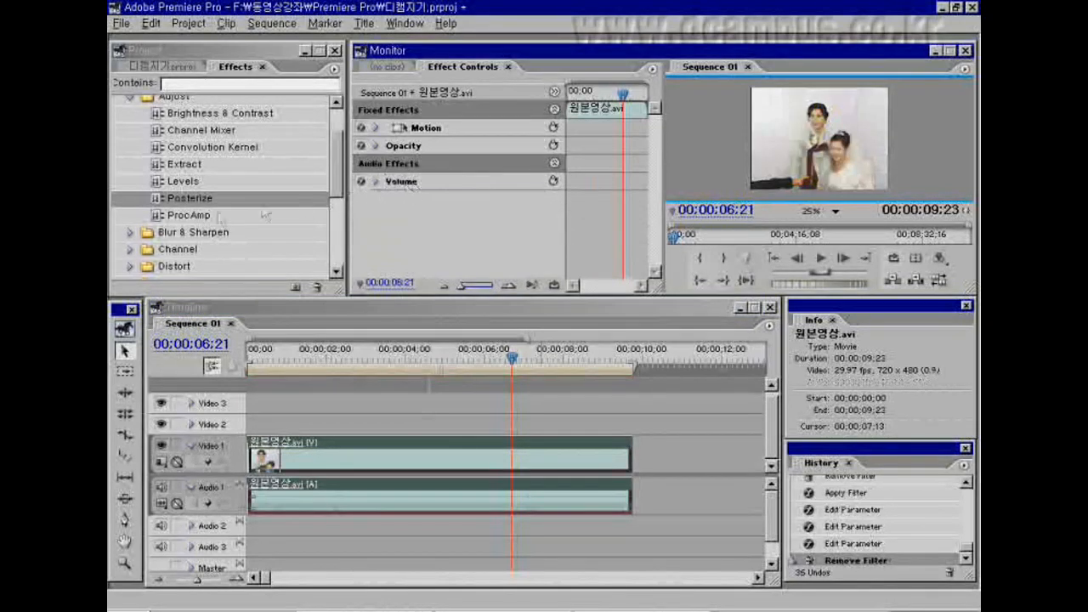
# Step: Apply the ProcAmp effect to the 원본영상.avi clip and expand its parameters
pyautogui.click(187, 217)
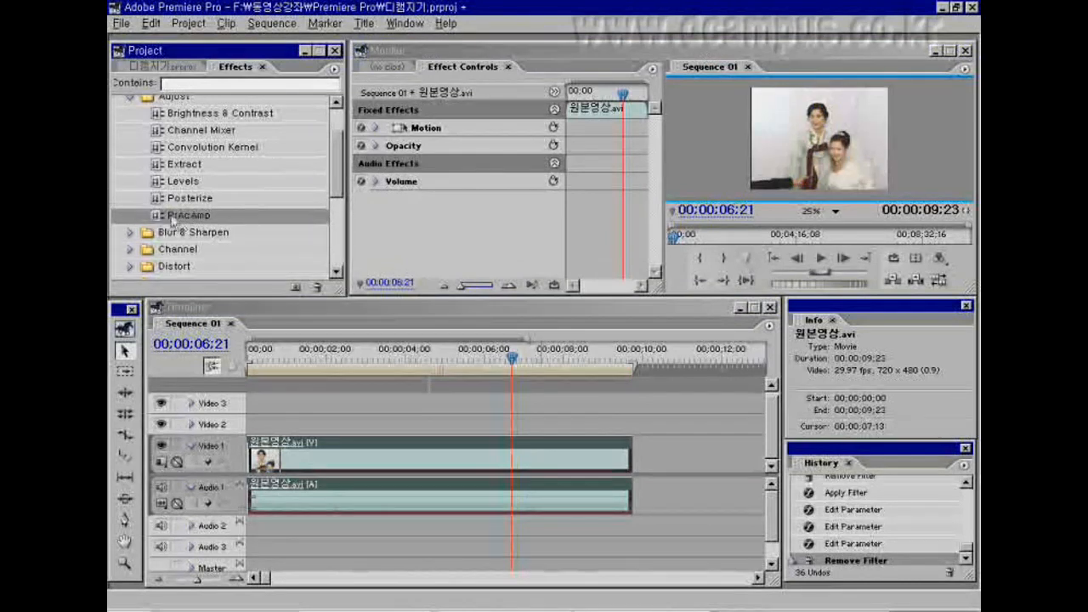
pyautogui.moveTo(161, 220); pyautogui.dragTo(349, 453)
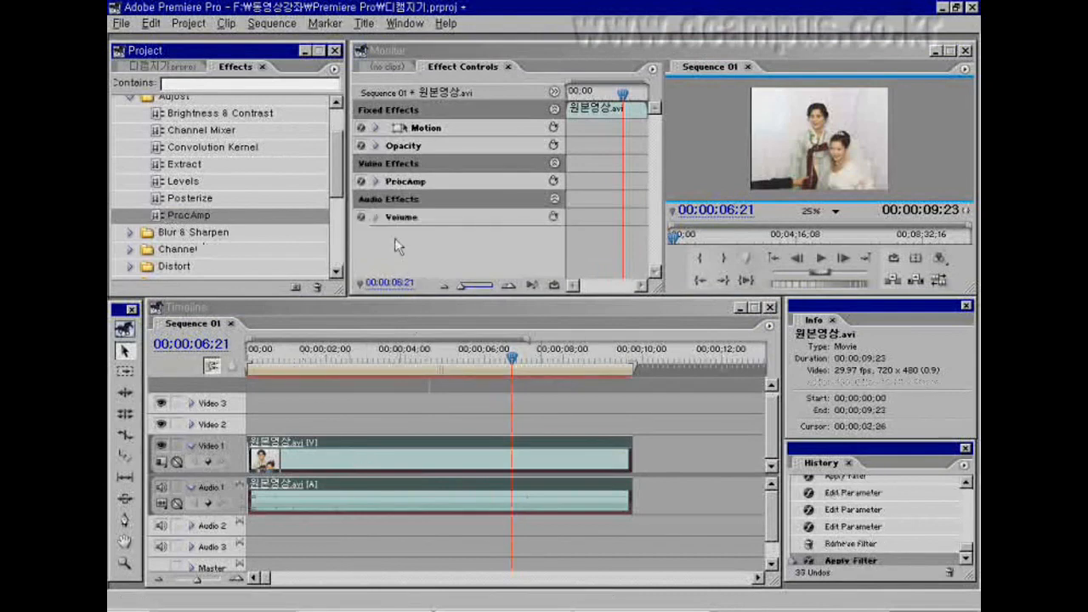
pyautogui.click(376, 181)
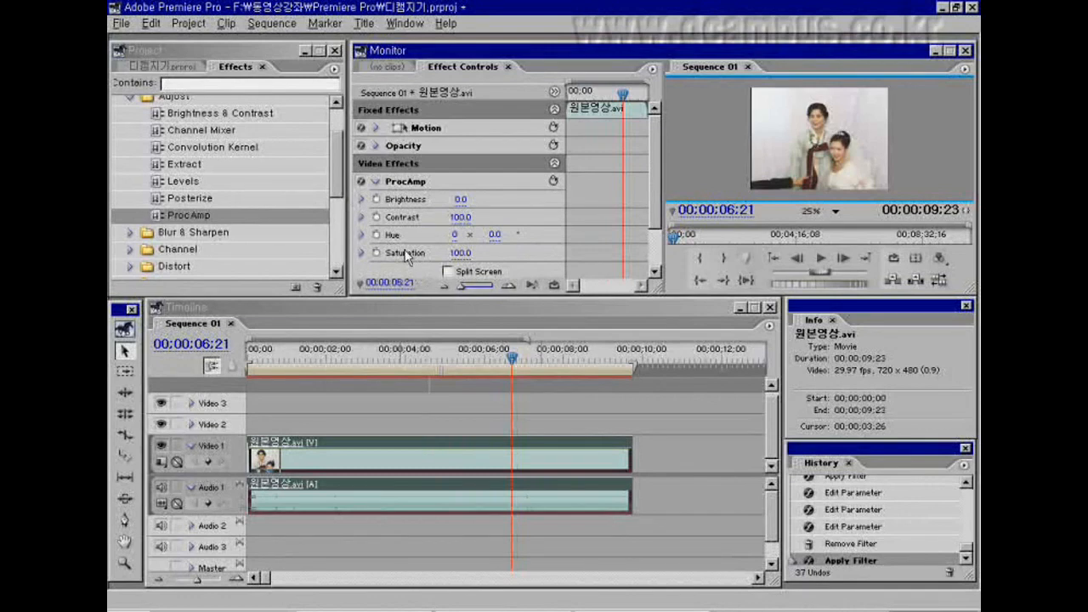
# Step: Try ProcAmp with Brightness 7.0, Contrast 86.0, Hue -8.0 and Saturation 190.0, and remove the effect from the clip
pyautogui.moveTo(461, 201); pyautogui.dragTo(497, 241)
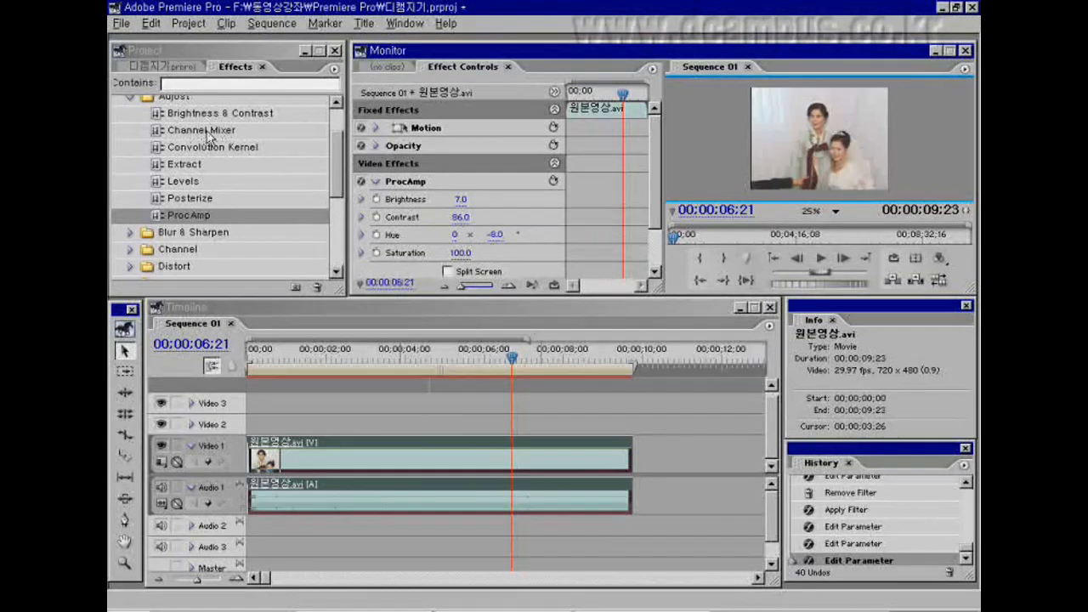
pyautogui.moveTo(462, 255); pyautogui.dragTo(685, 207)
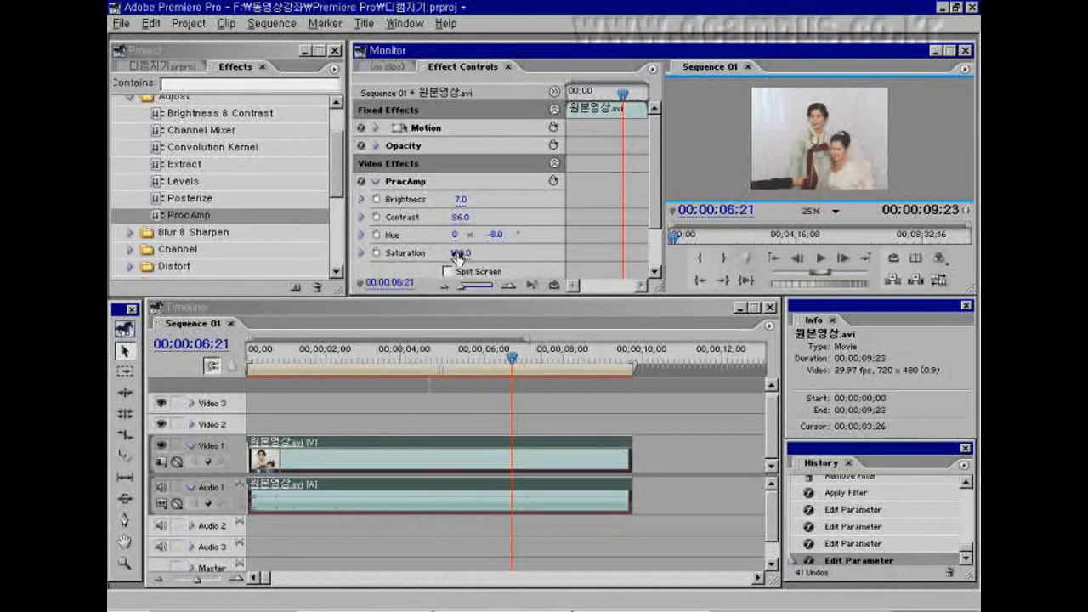
pyautogui.moveTo(458, 256); pyautogui.dragTo(462, 261)
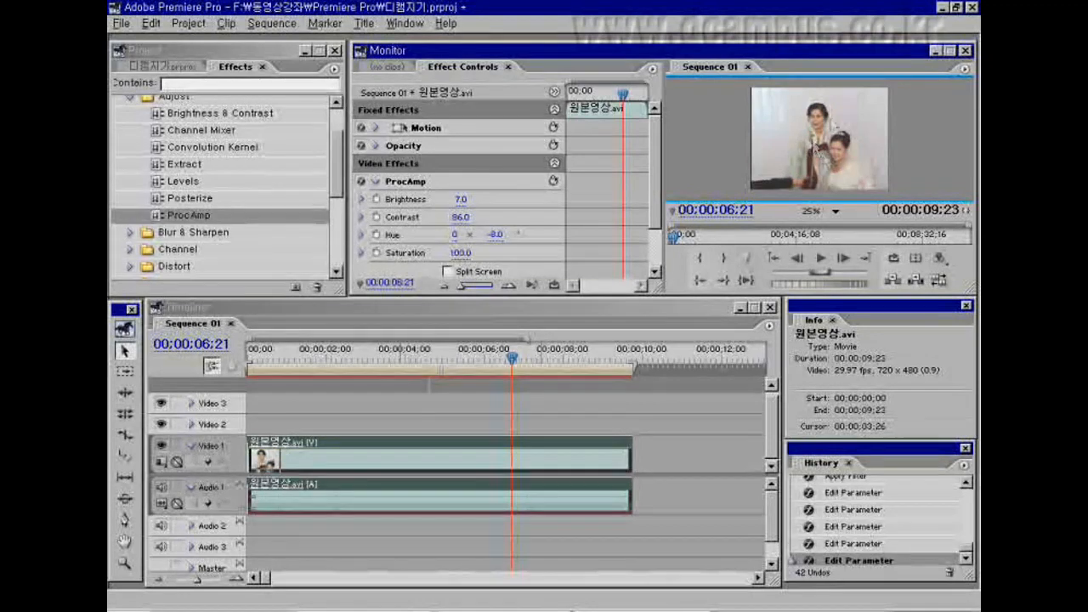
pyautogui.moveTo(463, 255); pyautogui.dragTo(486, 266)
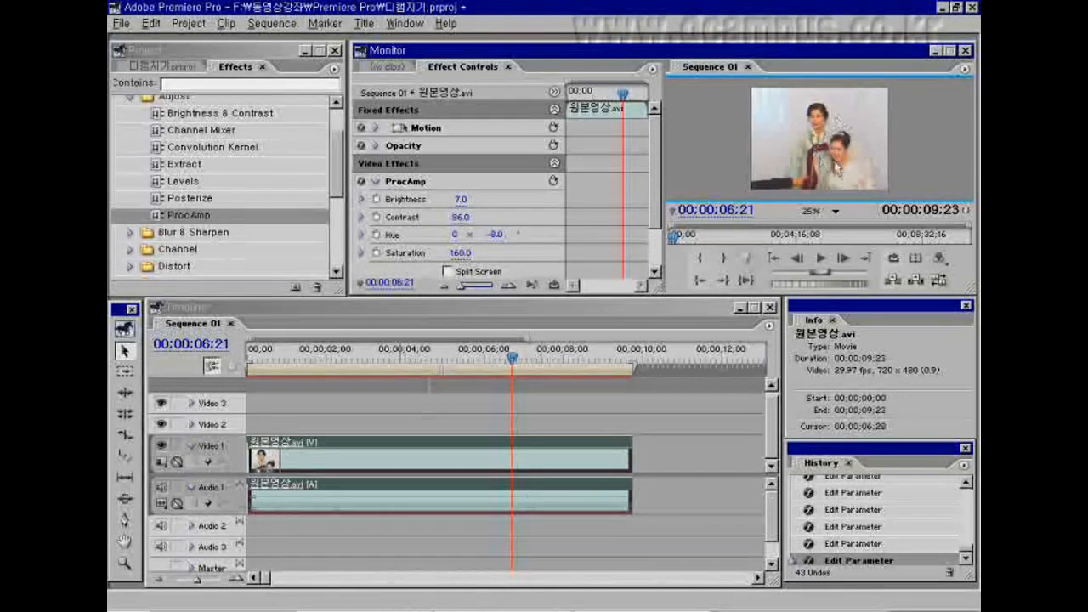
pyautogui.moveTo(457, 258)
pyautogui.mouseDown()
pyautogui.moveTo(498, 260)
pyautogui.moveTo(459, 257)
pyautogui.mouseUp()
pyautogui.click(414, 184)
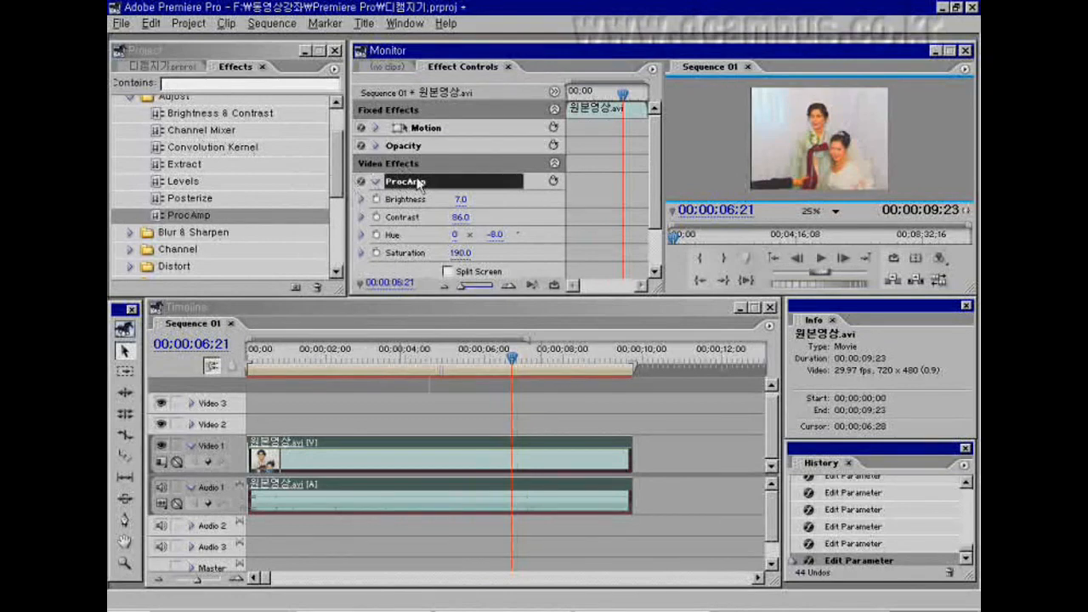
pyautogui.press('Delete')
# Step: Trim the end of 원본영상.avi to 00;00;03;07 and place 색상에 문제가 있는 영상.avi directly after it on Video 1
pyautogui.click(340, 459)
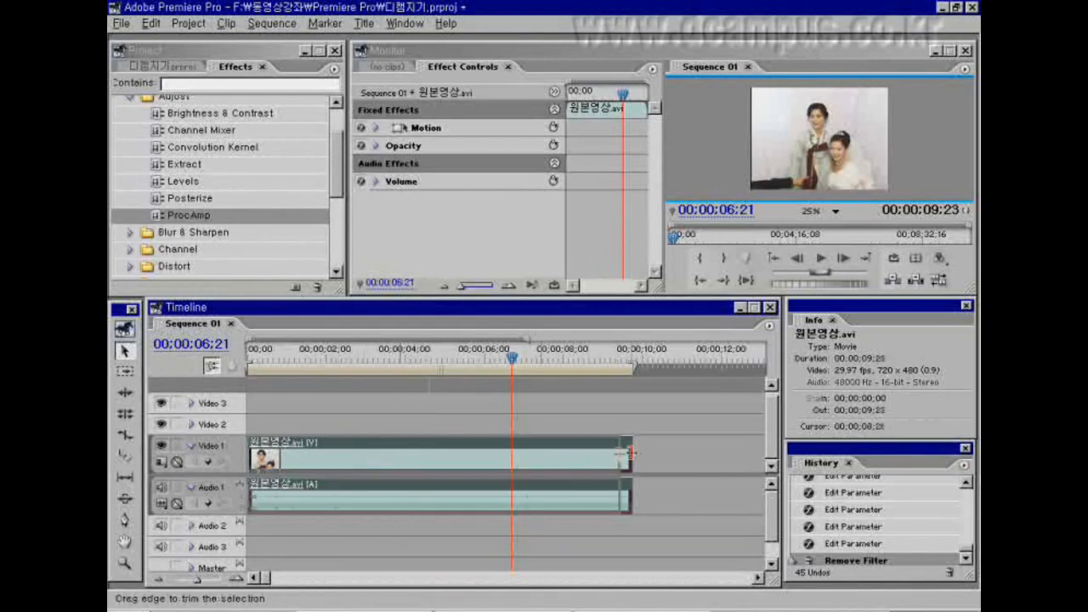
pyautogui.moveTo(629, 453); pyautogui.dragTo(372, 453)
pyautogui.click(182, 66)
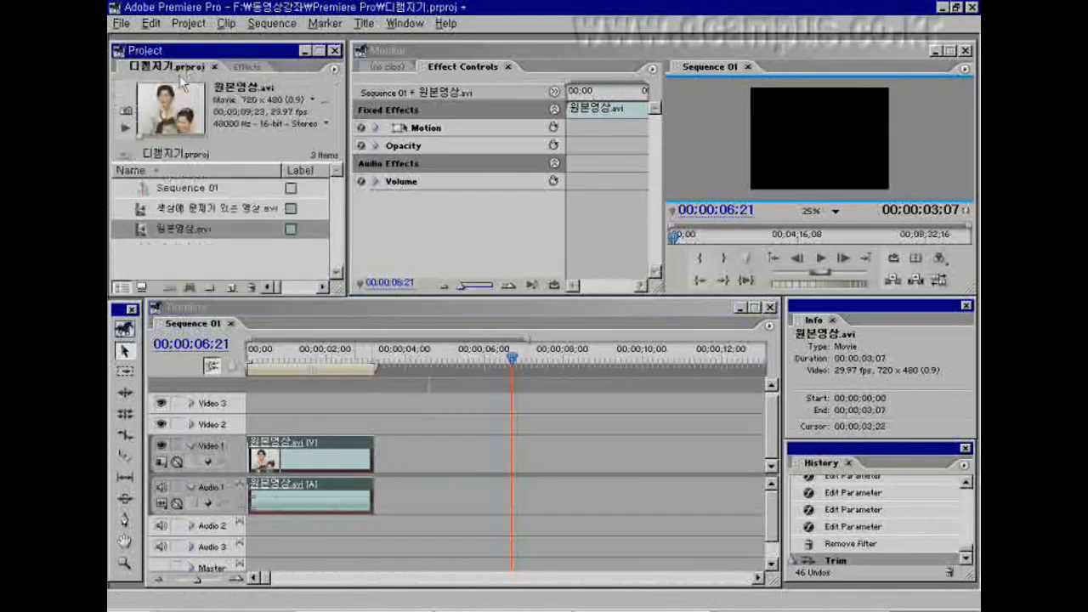
pyautogui.click(210, 214)
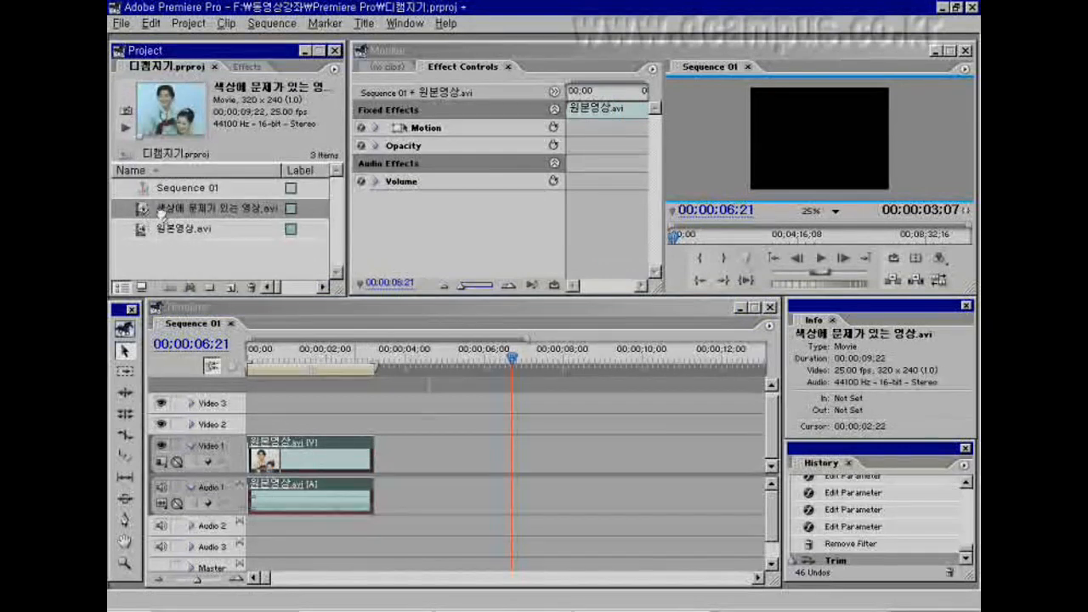
pyautogui.moveTo(235, 217); pyautogui.dragTo(510, 461)
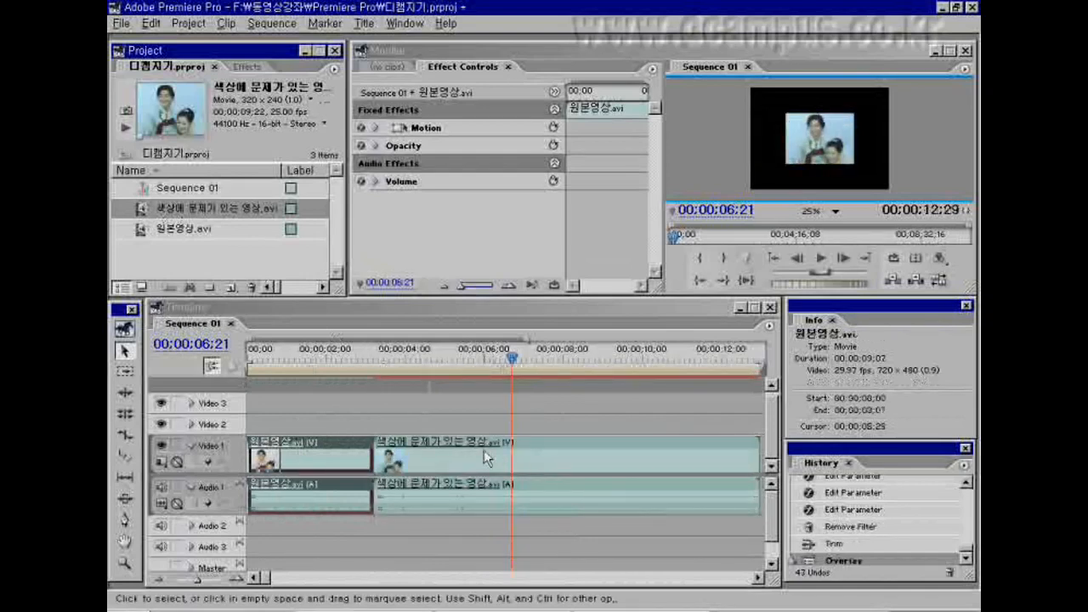
# Step: Set the Motion Scale of the 색상에 문제가 있는 영상.avi clip to 204.0 so it fills the frame
pyautogui.moveTo(511, 367); pyautogui.dragTo(411, 398)
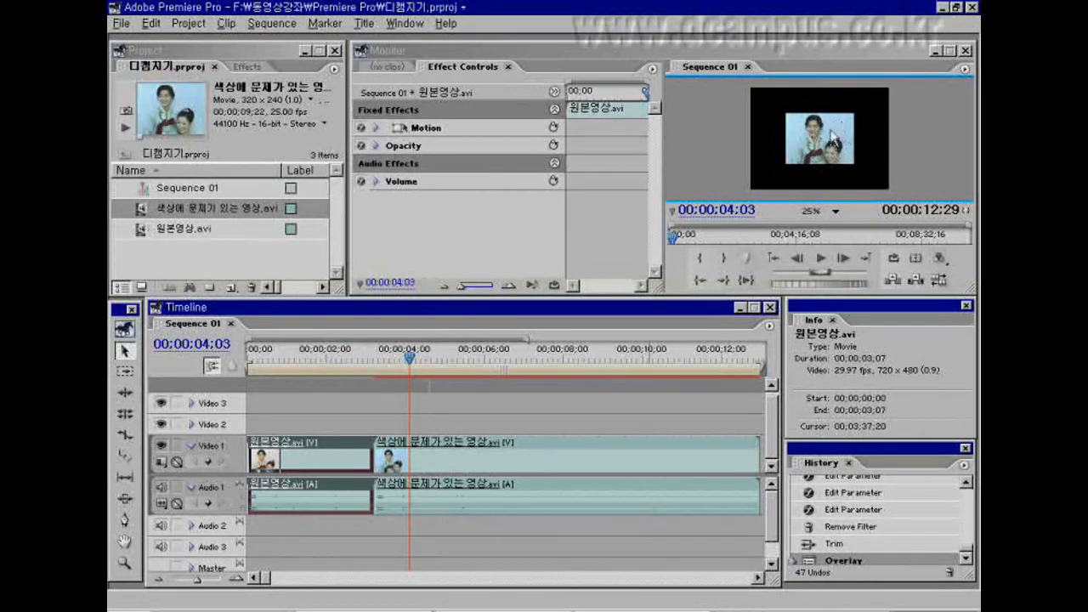
pyautogui.click(474, 461)
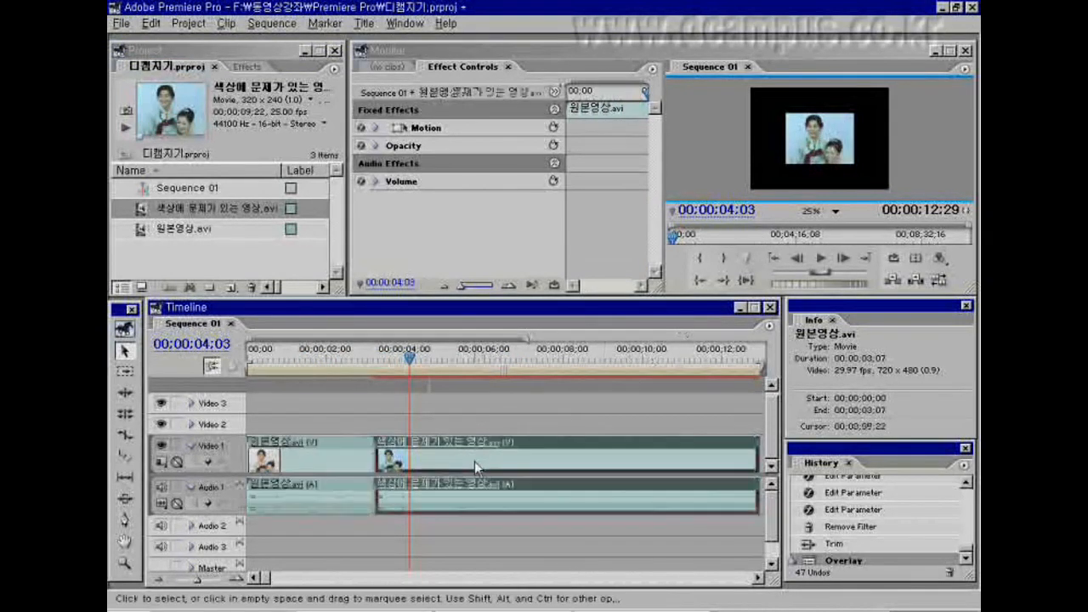
pyautogui.click(423, 127)
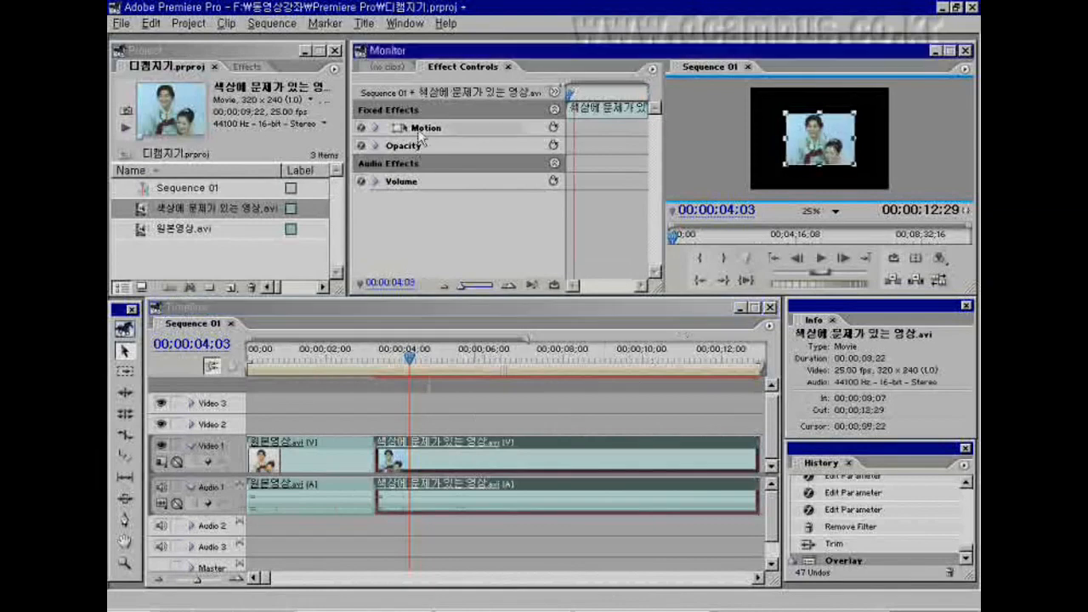
pyautogui.click(375, 127)
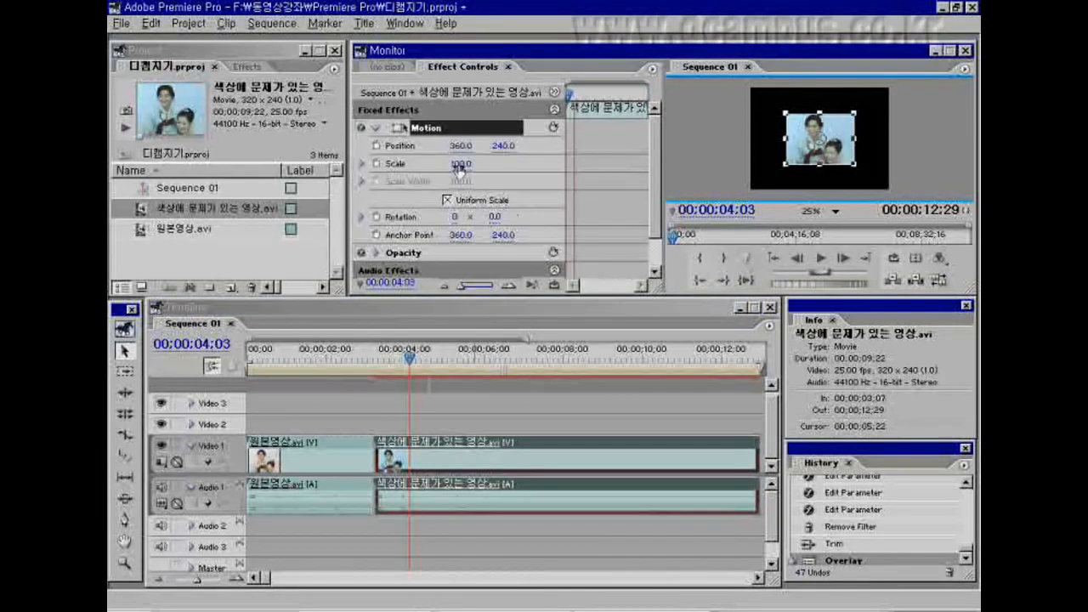
pyautogui.moveTo(459, 163); pyautogui.dragTo(512, 173)
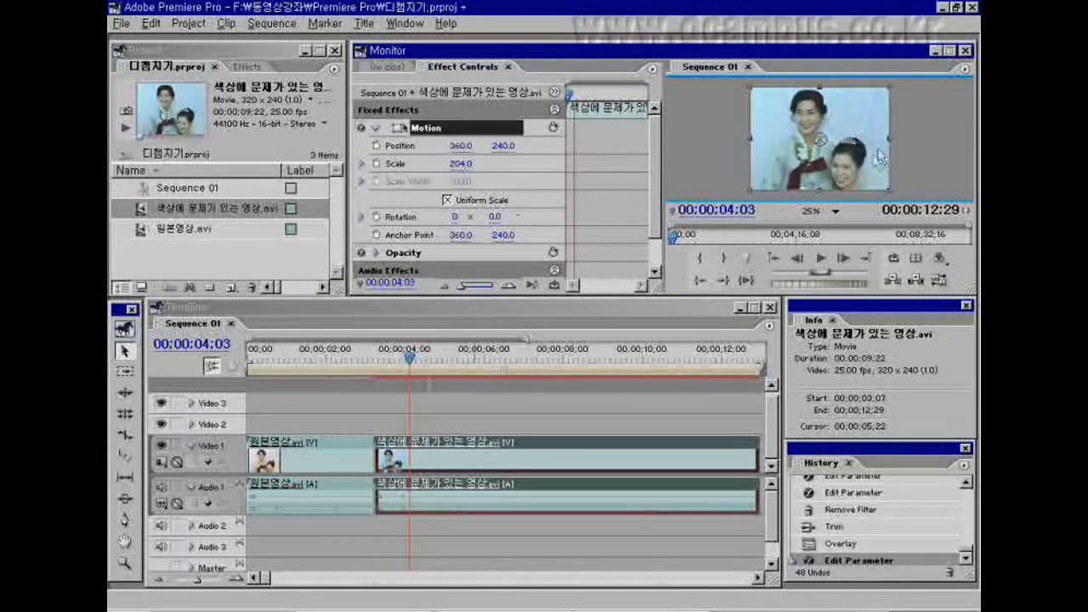
pyautogui.moveTo(410, 358)
pyautogui.mouseDown()
pyautogui.moveTo(344, 367)
pyautogui.moveTo(406, 372)
pyautogui.mouseUp()
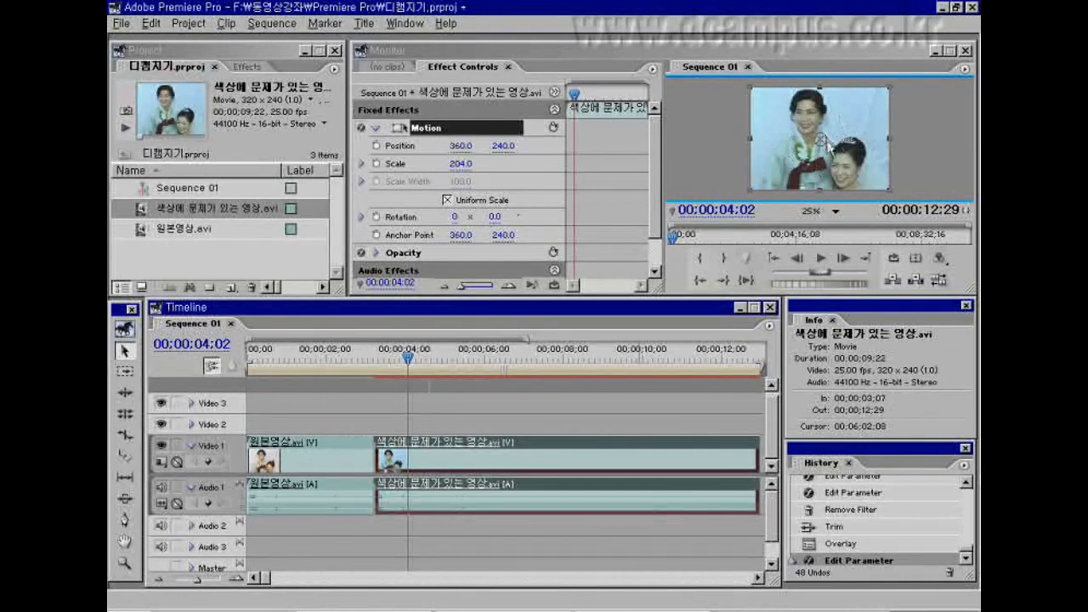
pyautogui.click(377, 127)
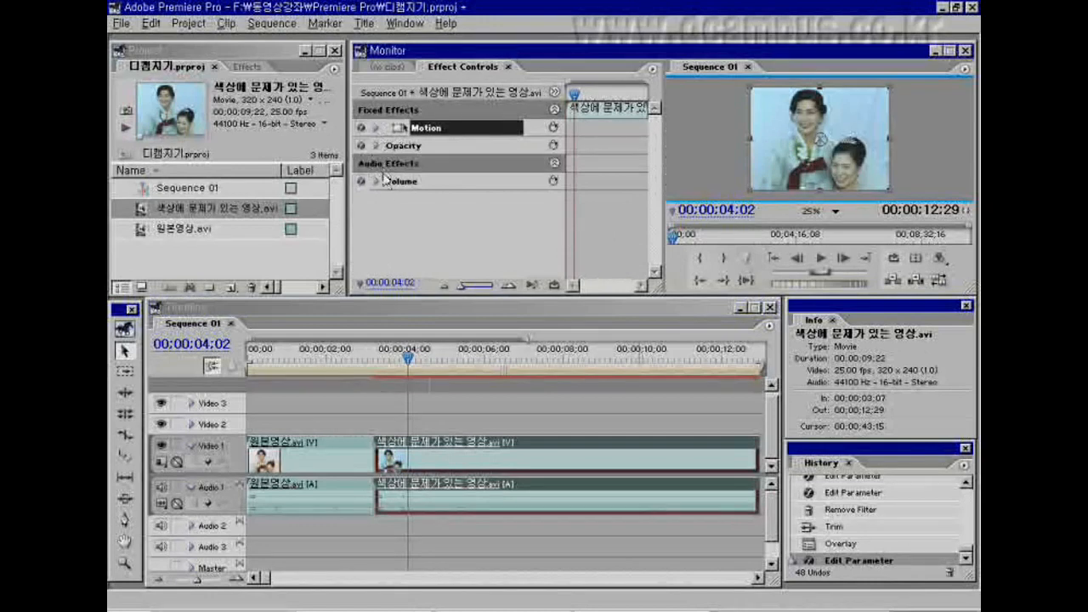
# Step: Apply the Channel Mixer effect to the 색상에 문제가 있는 영상.avi clip and enlarge the effect controls to show all its parameters
pyautogui.click(238, 66)
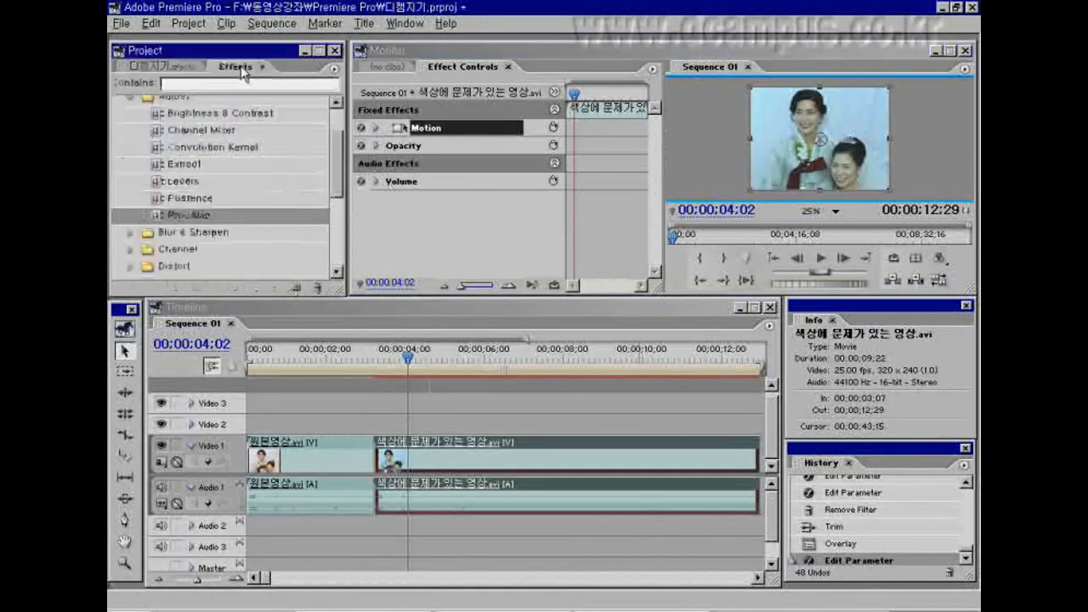
pyautogui.click(186, 132)
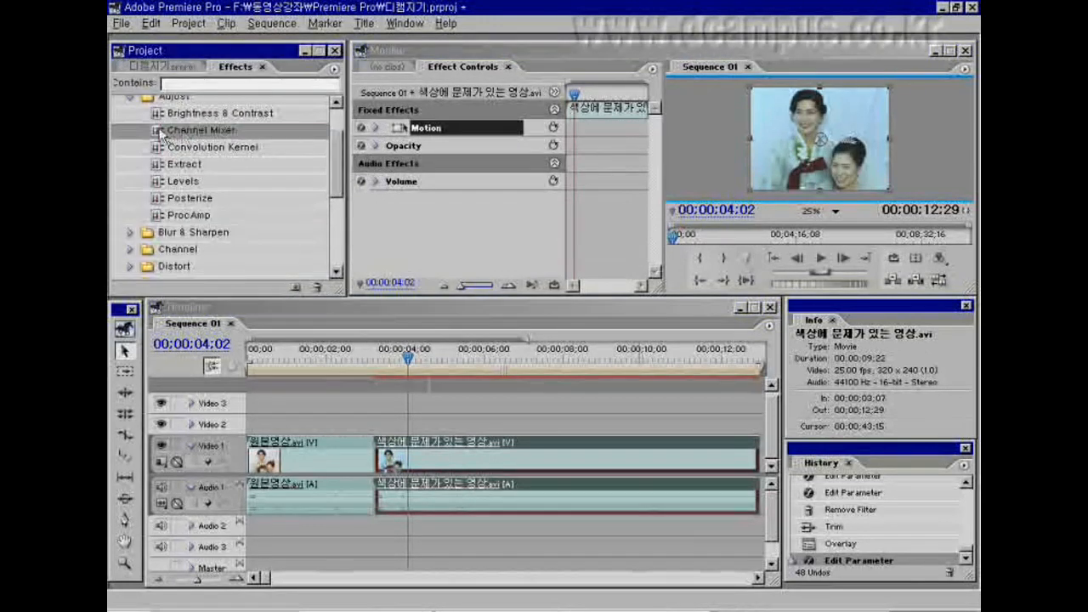
pyautogui.moveTo(246, 194); pyautogui.dragTo(445, 460)
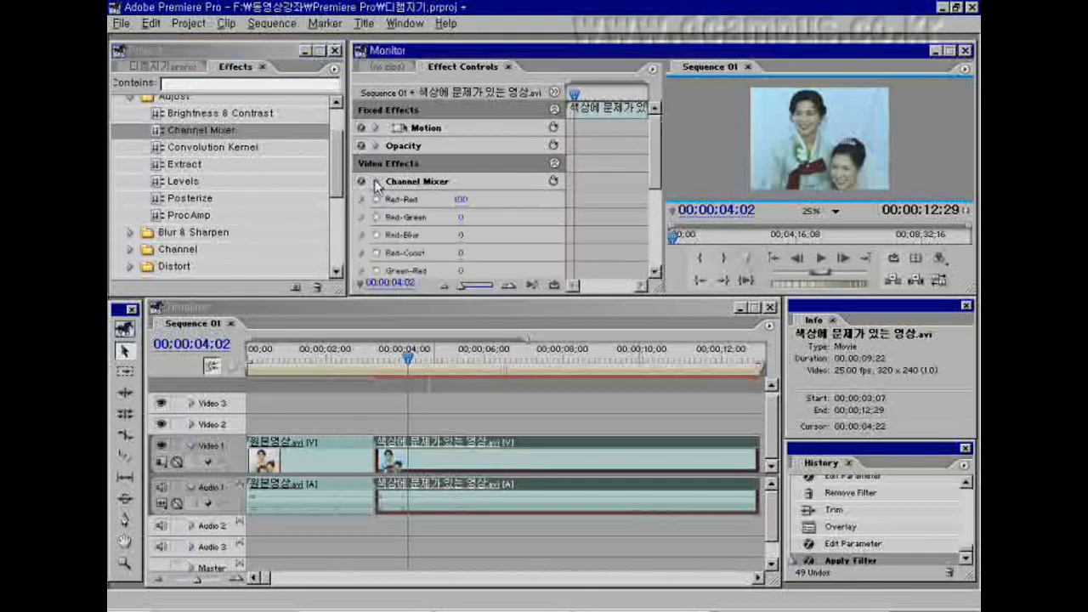
pyautogui.moveTo(653, 164)
pyautogui.mouseDown()
pyautogui.moveTo(658, 205)
pyautogui.moveTo(655, 185)
pyautogui.mouseUp()
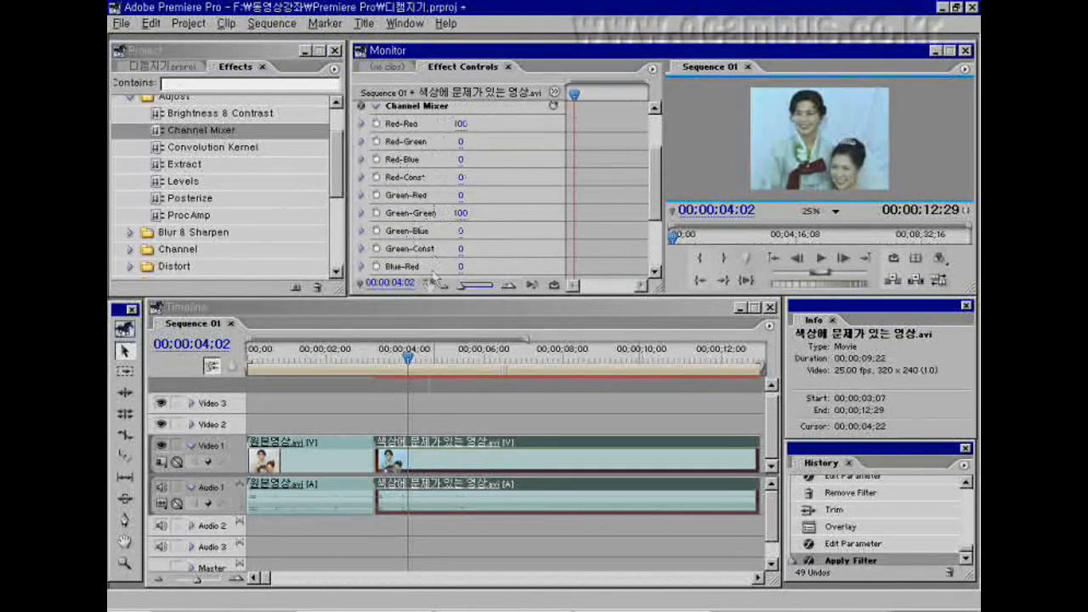
pyautogui.moveTo(433, 295); pyautogui.dragTo(431, 389)
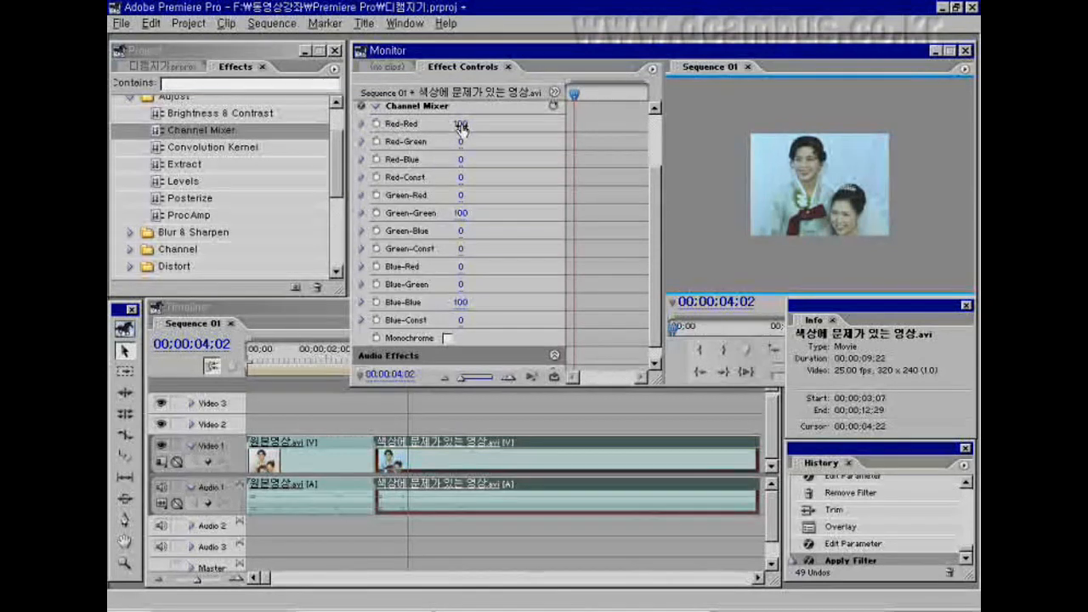
# Step: Set the Channel Mixer's Red-Red to 120 and Blue-Blue to 95, and preview the clip around 00;00;03;26
pyautogui.moveTo(475, 126)
pyautogui.mouseDown()
pyautogui.moveTo(505, 124)
pyautogui.moveTo(461, 127)
pyautogui.mouseUp()
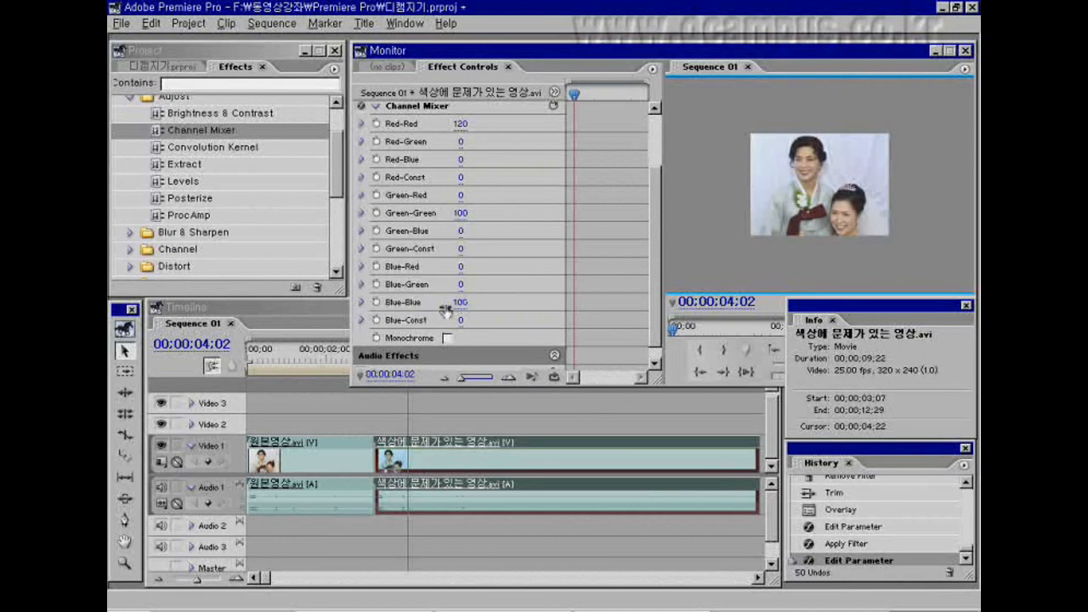
pyautogui.moveTo(446, 311); pyautogui.dragTo(411, 309)
pyautogui.moveTo(412, 307); pyautogui.dragTo(411, 308)
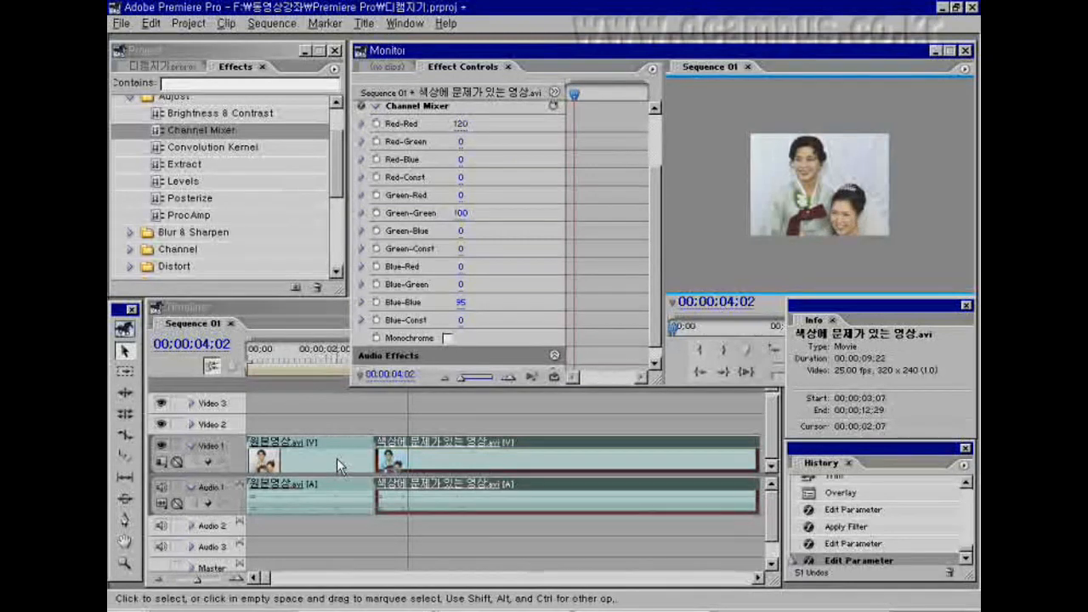
pyautogui.click(321, 306)
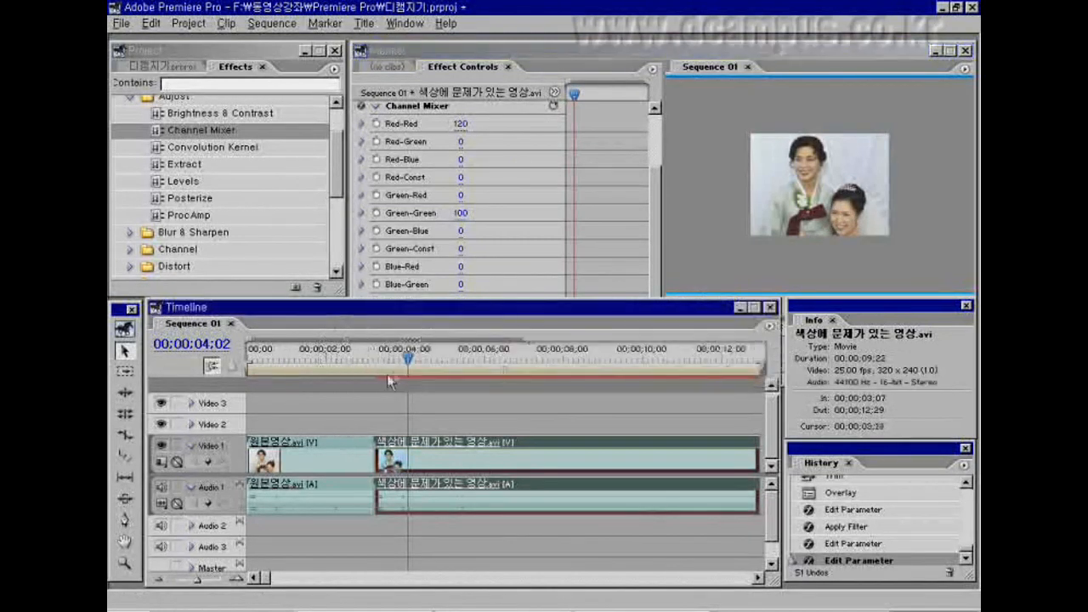
pyautogui.moveTo(405, 362)
pyautogui.mouseDown()
pyautogui.moveTo(326, 364)
pyautogui.moveTo(408, 365)
pyautogui.mouseUp()
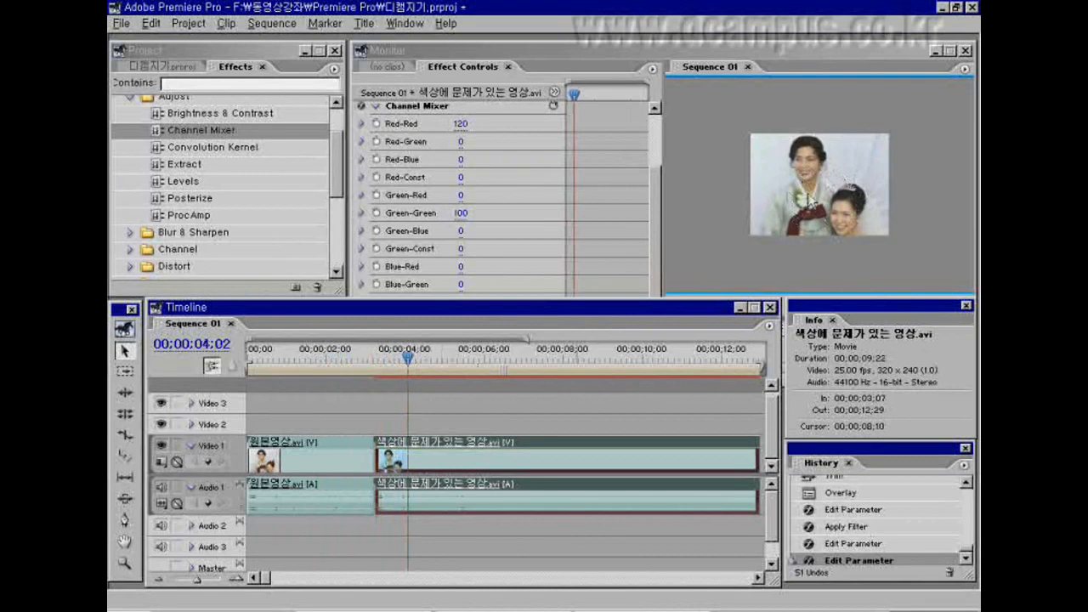
pyautogui.moveTo(387, 365); pyautogui.dragTo(407, 387)
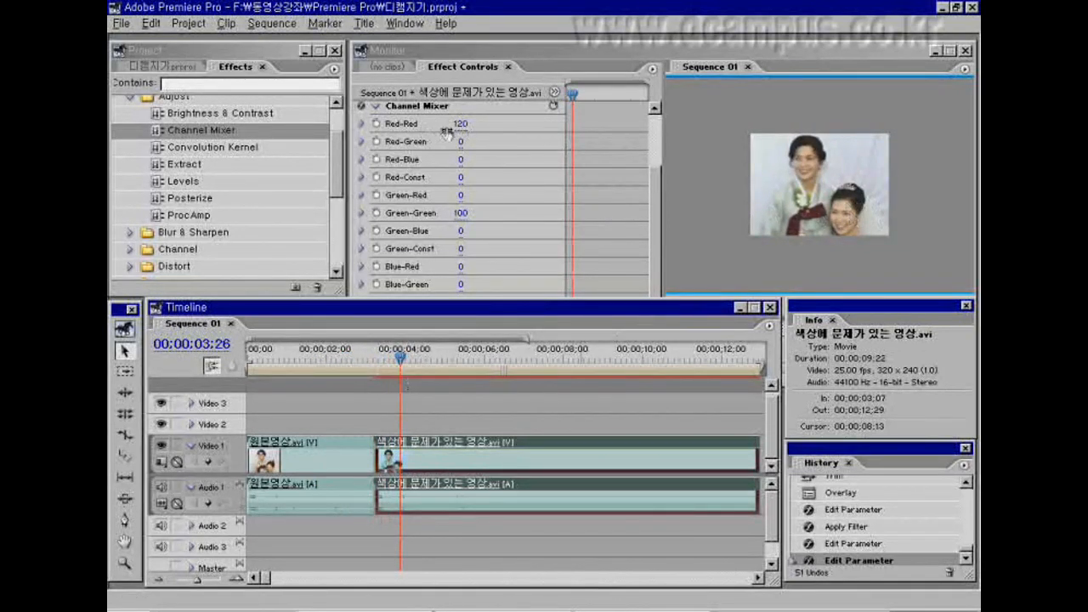
# Step: Set the Channel Mixer's Red-Red to 130 and preview the clip around 00;00;03;18
pyautogui.moveTo(446, 132); pyautogui.dragTo(505, 130)
pyautogui.click(506, 129)
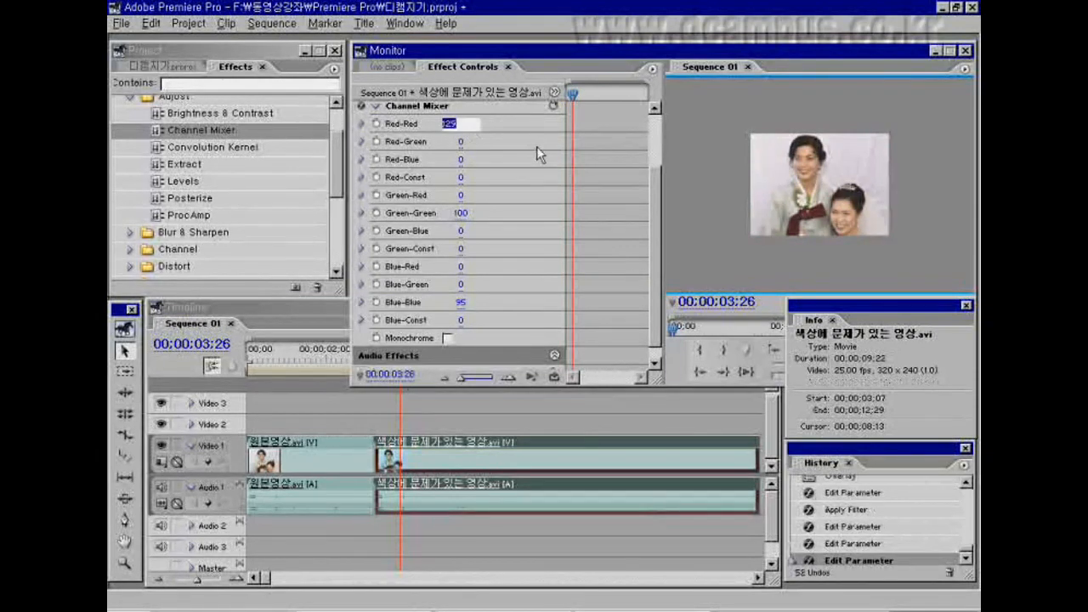
pyautogui.write('130')
pyautogui.press('Return')
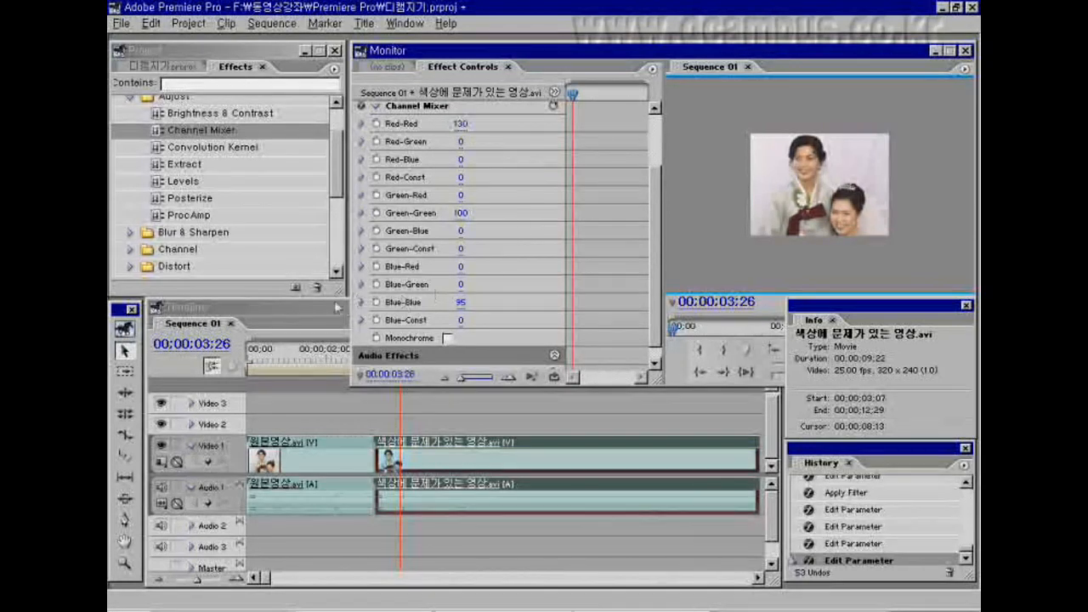
pyautogui.click(401, 363)
pyautogui.moveTo(401, 364)
pyautogui.mouseDown()
pyautogui.moveTo(352, 365)
pyautogui.moveTo(389, 367)
pyautogui.mouseUp()
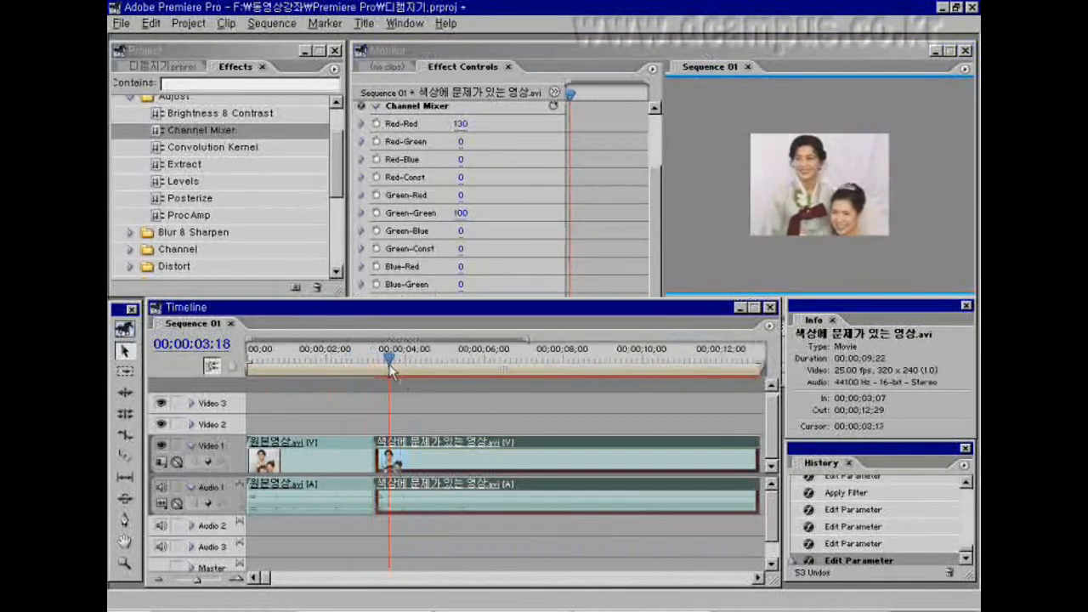
# Step: Set the Channel Mixer's Red-Red to 125 and preview the clip around 00;00;03;21
pyautogui.click(460, 124)
pyautogui.write('125')
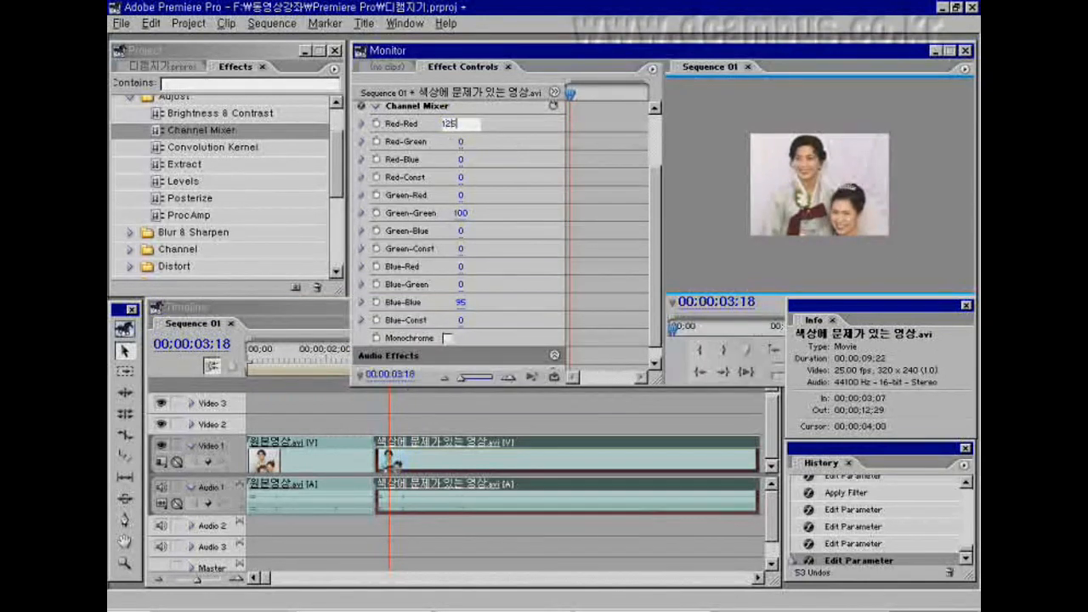
pyautogui.press('Return')
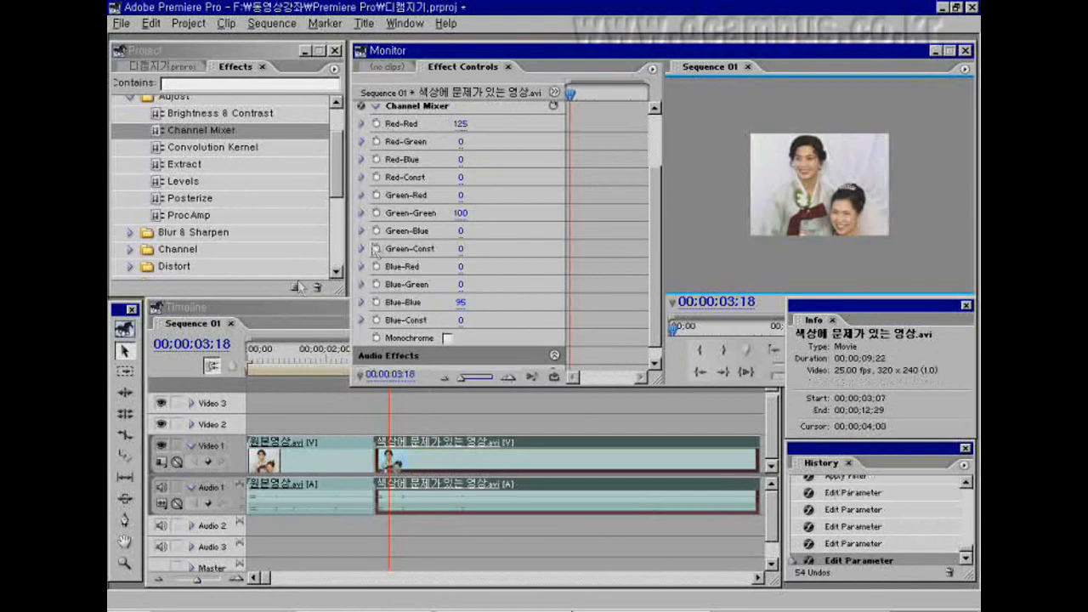
pyautogui.moveTo(379, 365)
pyautogui.mouseDown()
pyautogui.moveTo(359, 367)
pyautogui.moveTo(394, 367)
pyautogui.mouseUp()
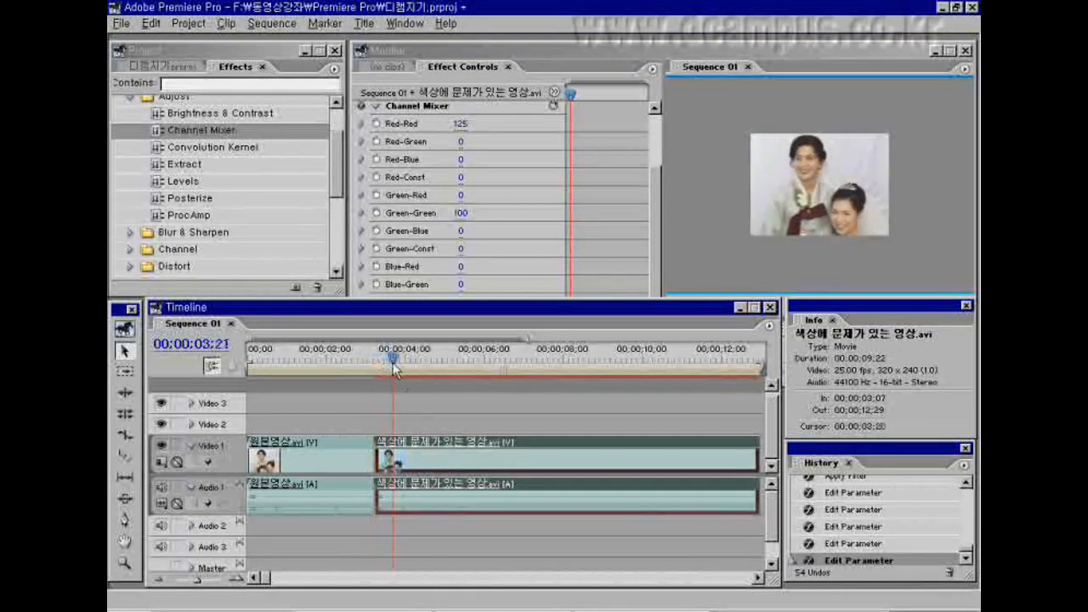
# Step: Set the Channel Mixer's Blue-Blue to 90 and preview the clip around 00;00;03;15
pyautogui.click(575, 44)
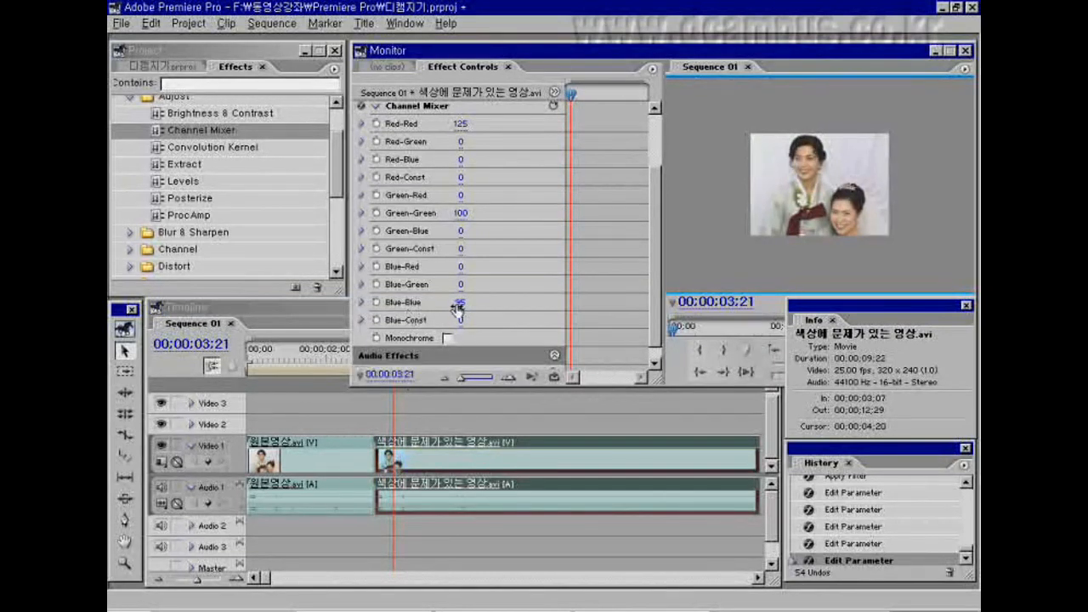
pyautogui.moveTo(447, 311); pyautogui.dragTo(437, 315)
pyautogui.click(460, 302)
pyautogui.write('90')
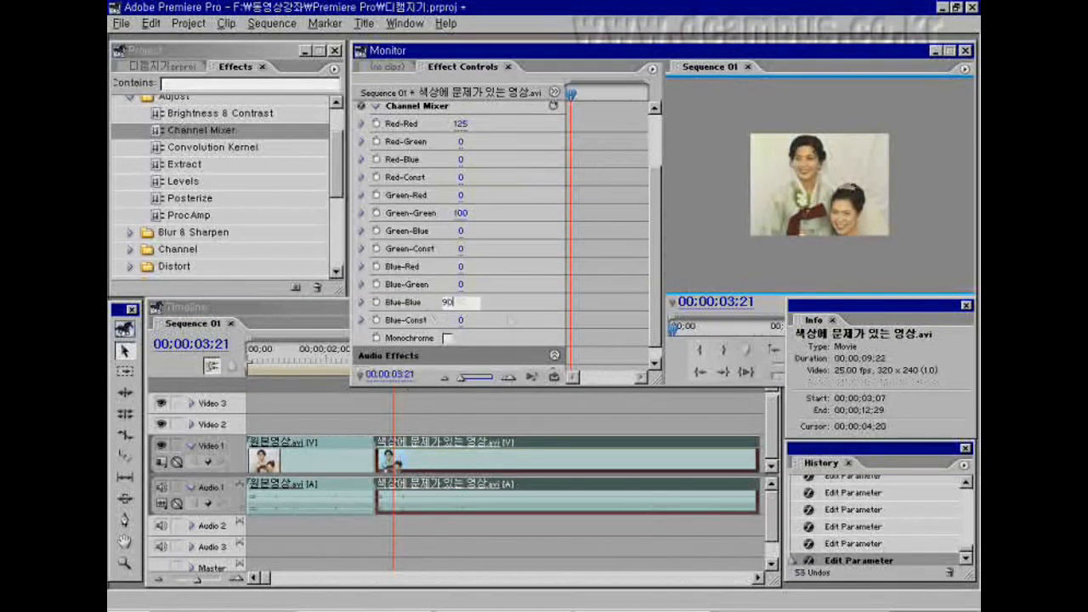
pyautogui.press('Return')
pyautogui.click(340, 330)
pyautogui.moveTo(391, 358)
pyautogui.mouseDown()
pyautogui.moveTo(351, 364)
pyautogui.moveTo(399, 365)
pyautogui.moveTo(351, 374)
pyautogui.moveTo(393, 378)
pyautogui.mouseUp()
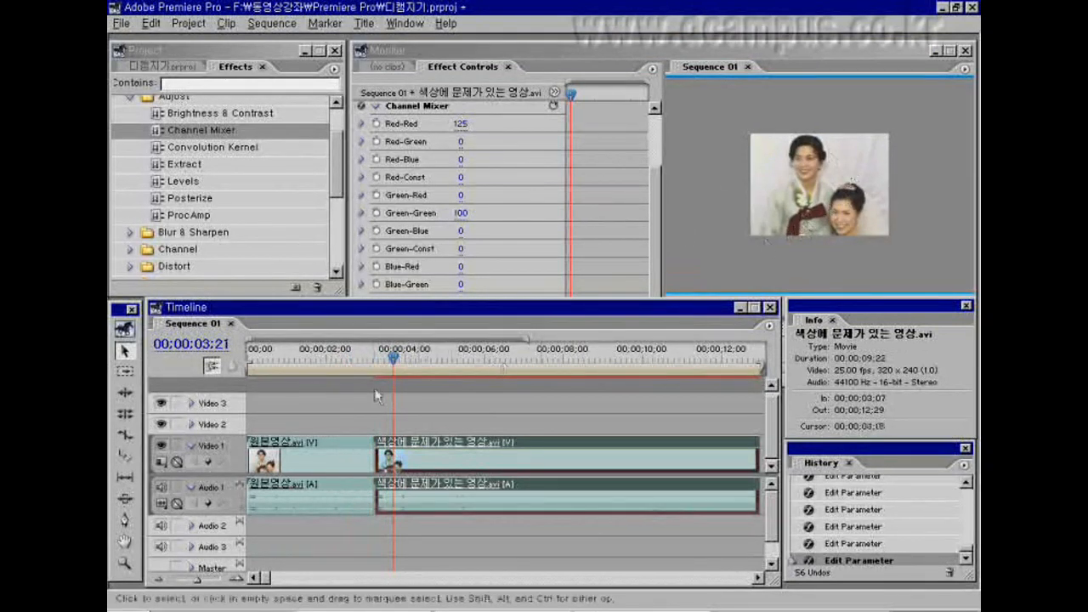
pyautogui.moveTo(377, 375)
pyautogui.mouseDown()
pyautogui.moveTo(365, 375)
pyautogui.moveTo(385, 374)
pyautogui.mouseUp()
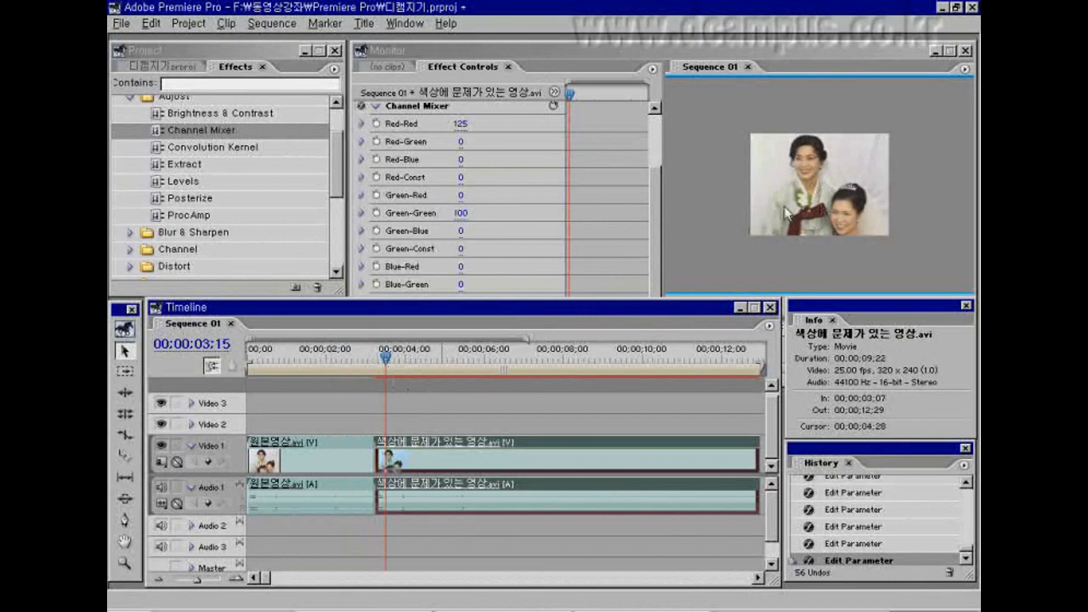
# Step: Set the Channel Mixer's Green-Green to 102 and preview the clip around 00;00;03;20
pyautogui.click(460, 213)
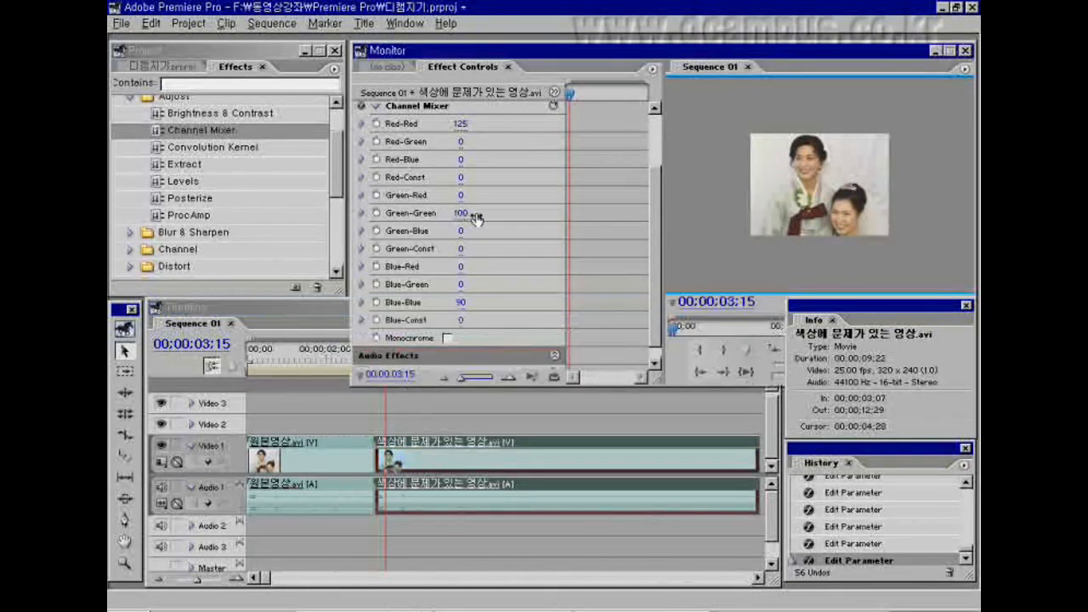
pyautogui.moveTo(475, 219)
pyautogui.mouseDown()
pyautogui.moveTo(485, 216)
pyautogui.moveTo(457, 214)
pyautogui.moveTo(471, 218)
pyautogui.mouseUp()
pyautogui.moveTo(473, 219); pyautogui.dragTo(476, 220)
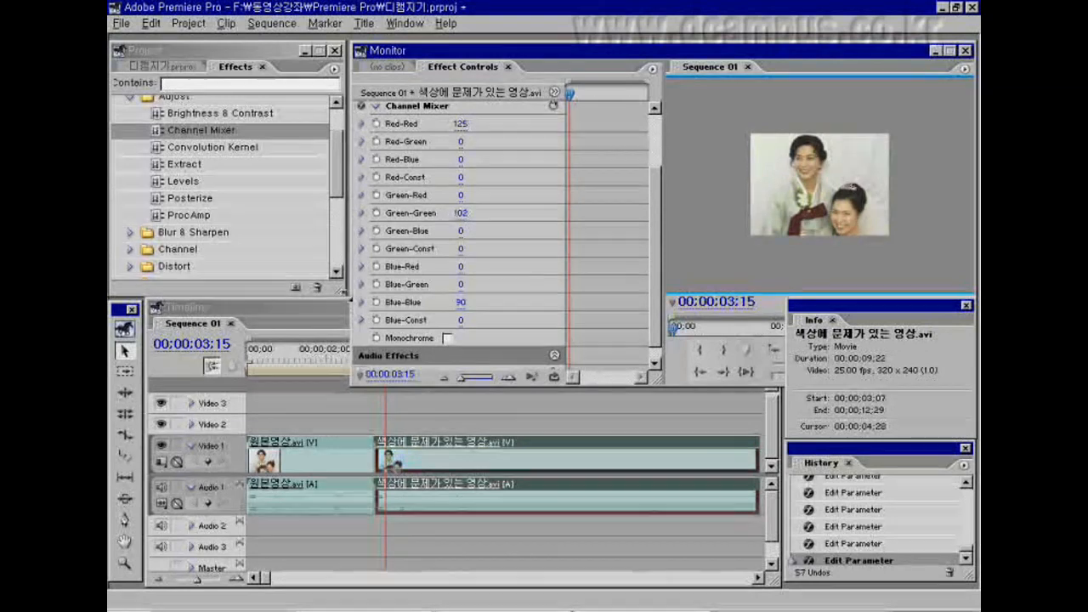
pyautogui.click(321, 308)
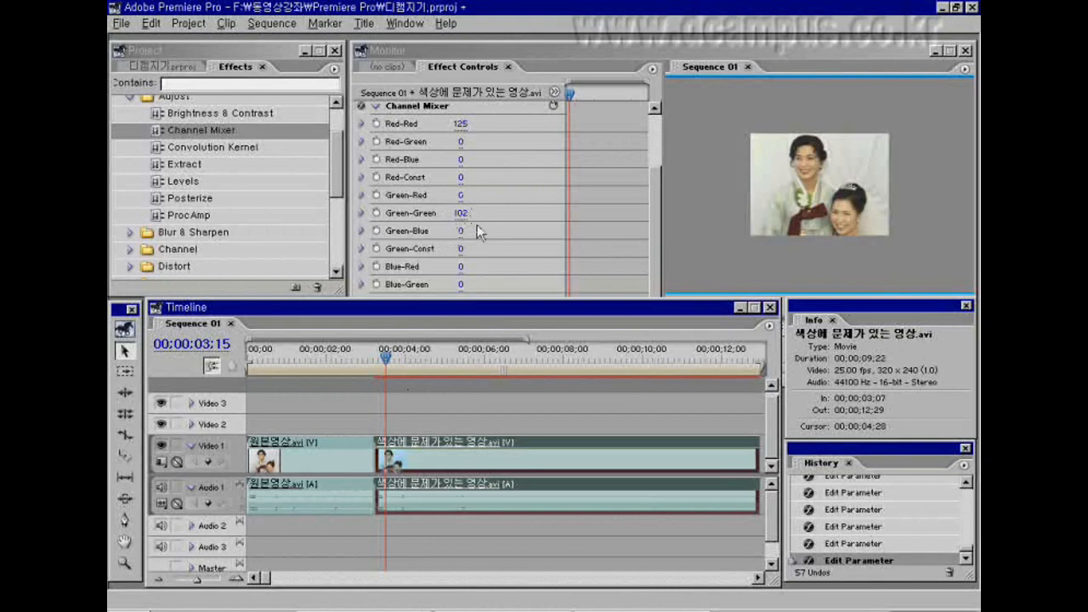
pyautogui.moveTo(365, 361); pyautogui.dragTo(392, 362)
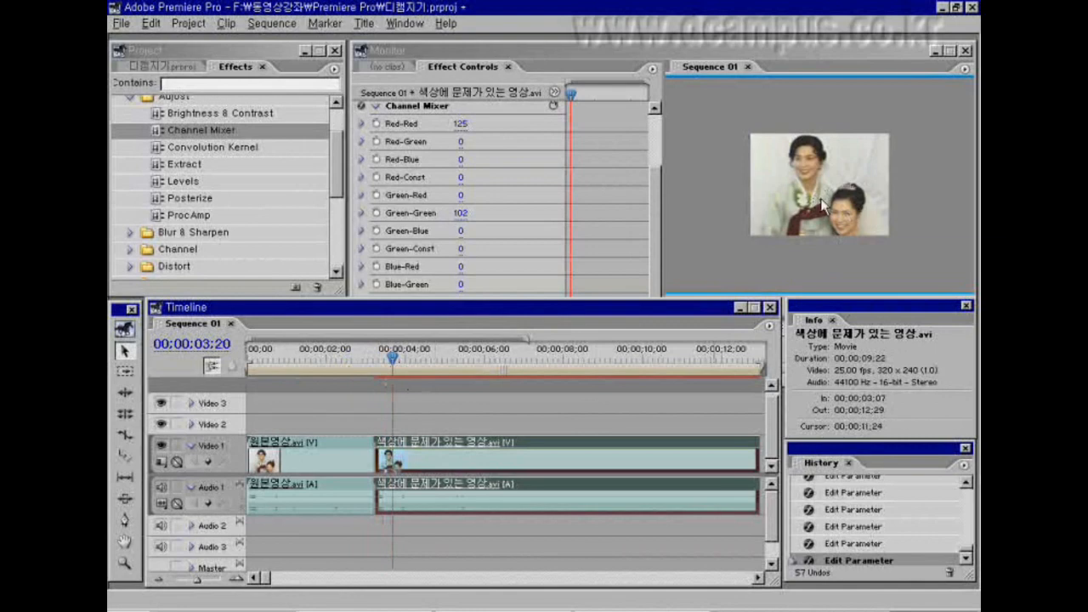
# Step: Set the Channel Mixer's Green-Green to 98 and preview the colour-corrected clip around 00;00;03;20
pyautogui.click(462, 214)
pyautogui.moveTo(452, 219); pyautogui.dragTo(443, 222)
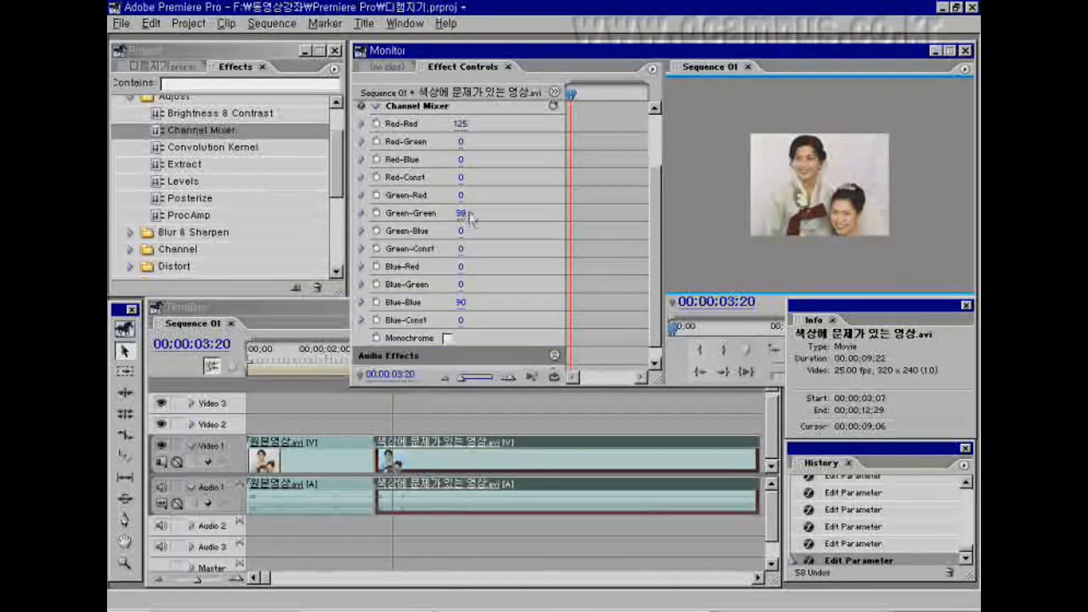
pyautogui.click(356, 309)
pyautogui.click(380, 362)
pyautogui.moveTo(380, 364); pyautogui.dragTo(391, 406)
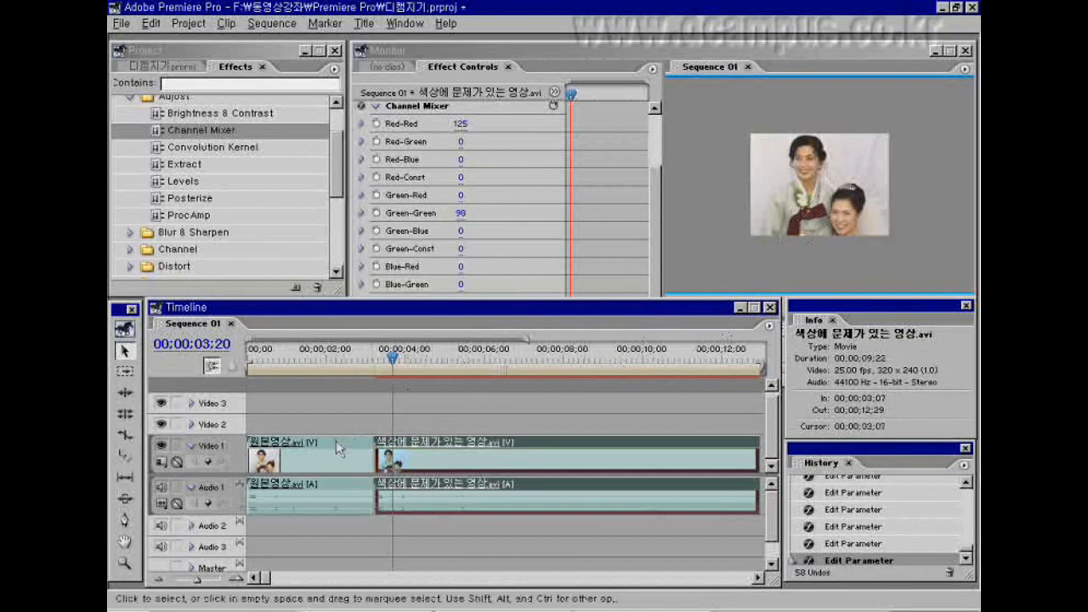
# Step: Apply the Brightness & Contrast effect to the 색상에 문제가 있는 영상.avi clip and expand its parameters
pyautogui.click(655, 259)
pyautogui.moveTo(654, 253); pyautogui.dragTo(653, 272)
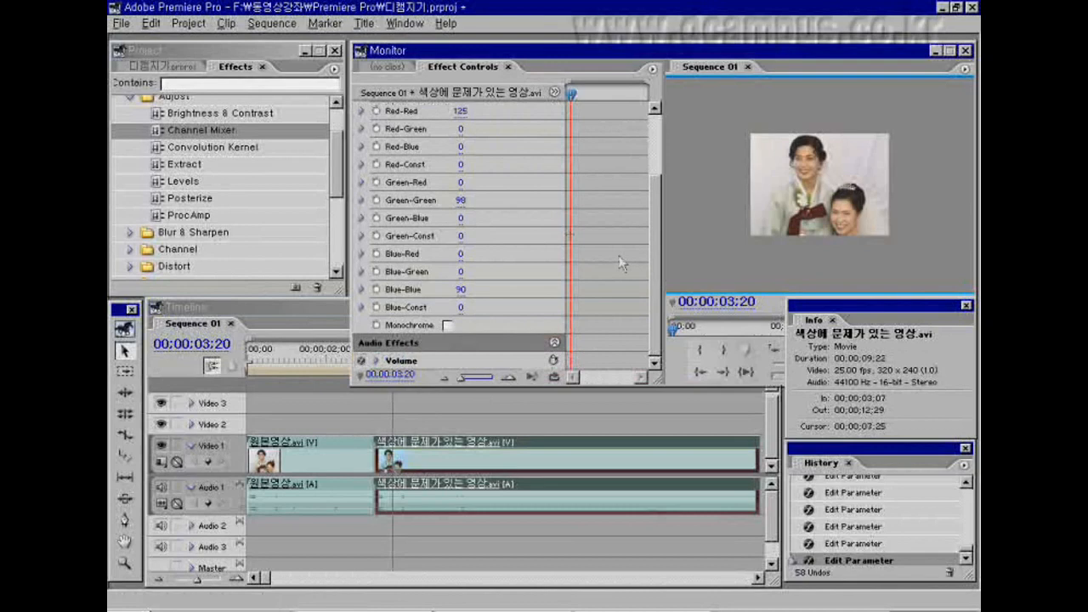
pyautogui.click(183, 181)
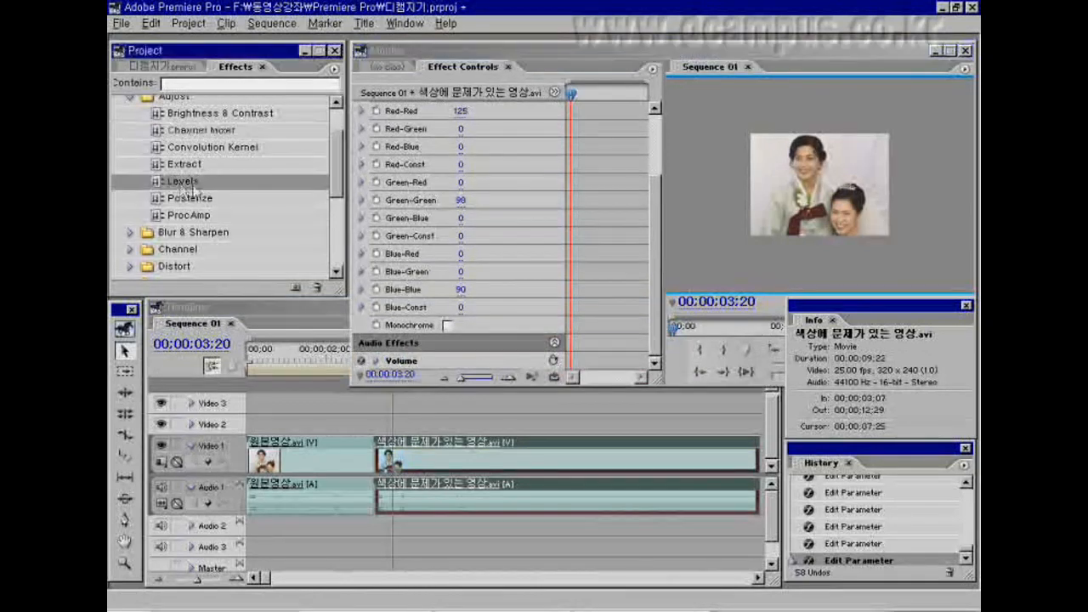
pyautogui.click(192, 122)
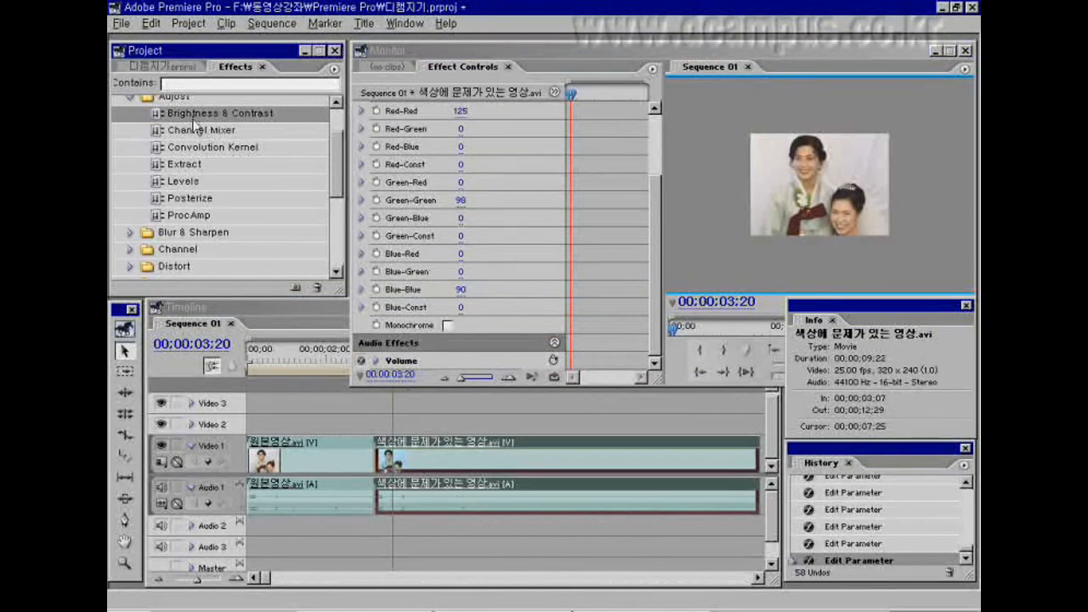
pyautogui.moveTo(194, 125); pyautogui.dragTo(458, 460)
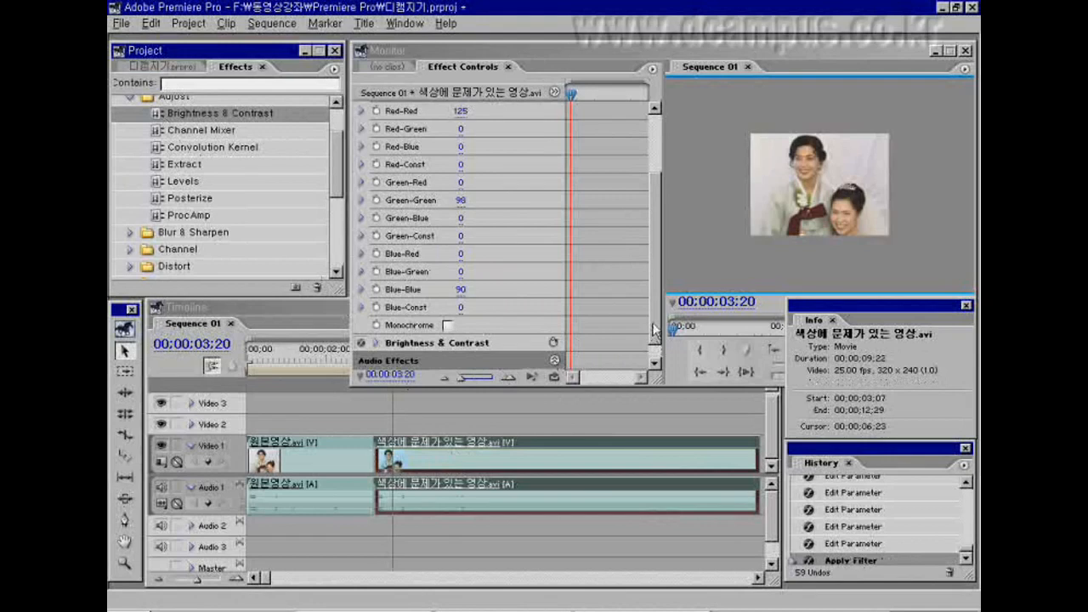
pyautogui.moveTo(653, 324); pyautogui.dragTo(653, 339)
pyautogui.click(376, 326)
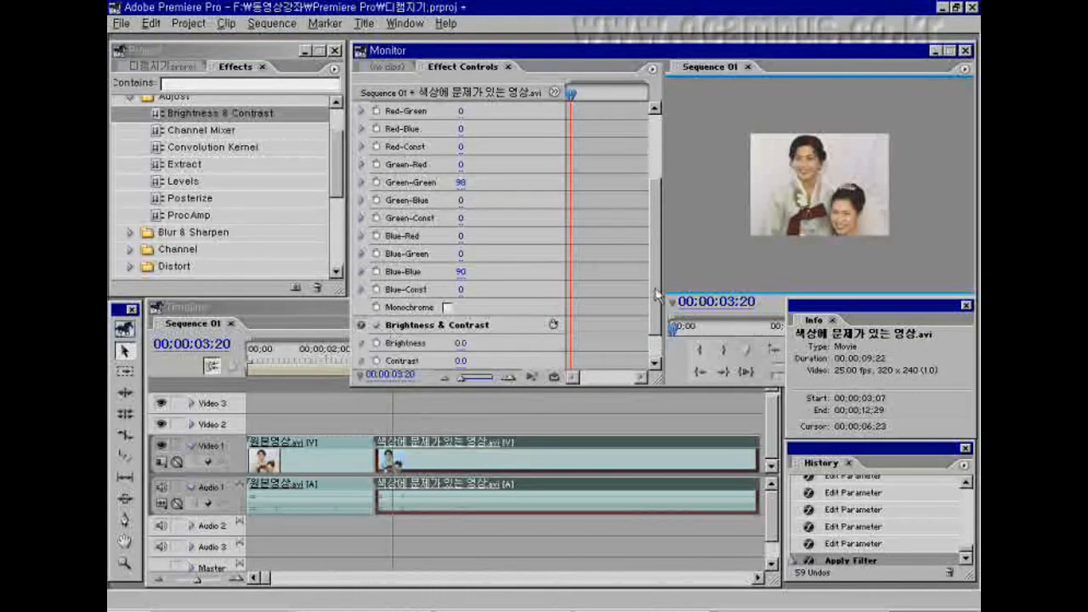
pyautogui.moveTo(652, 289); pyautogui.dragTo(653, 347)
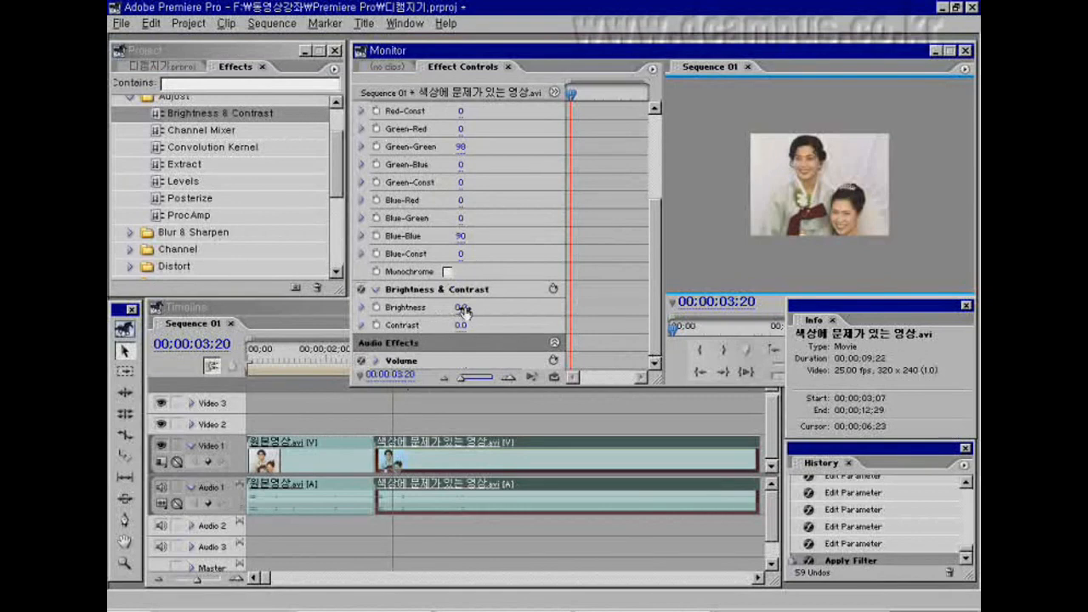
# Step: Set Brightness to 10.0 and Contrast to 9.0 on the clip, and preview it around 00;00;04;09
pyautogui.moveTo(463, 312); pyautogui.dragTo(488, 314)
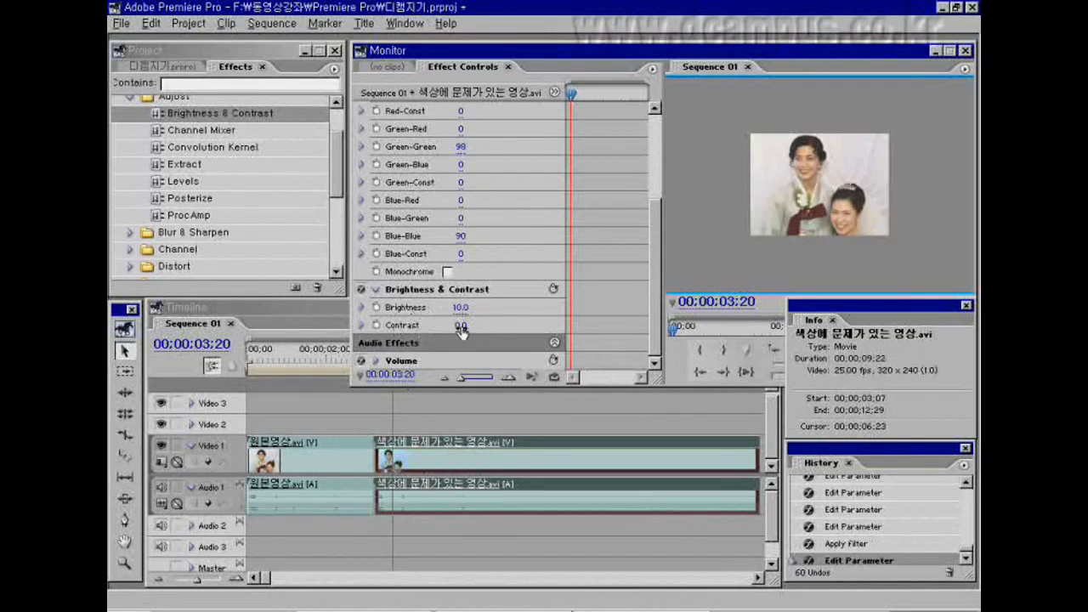
pyautogui.moveTo(462, 331)
pyautogui.mouseDown()
pyautogui.moveTo(502, 338)
pyautogui.moveTo(467, 332)
pyautogui.mouseUp()
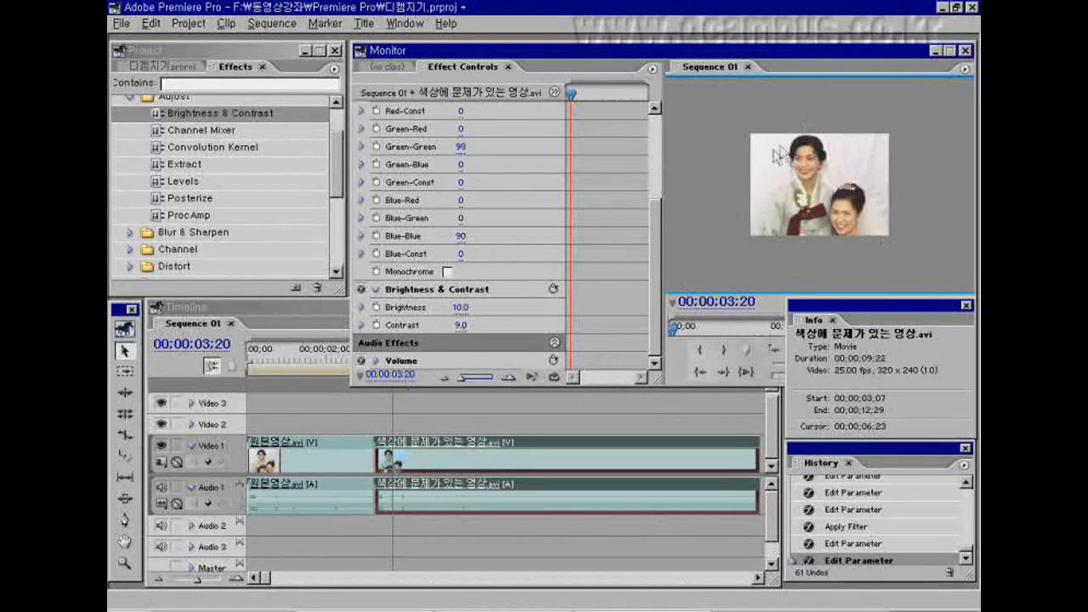
pyautogui.click(393, 364)
pyautogui.moveTo(393, 364); pyautogui.dragTo(427, 385)
pyautogui.moveTo(376, 384); pyautogui.dragTo(418, 383)
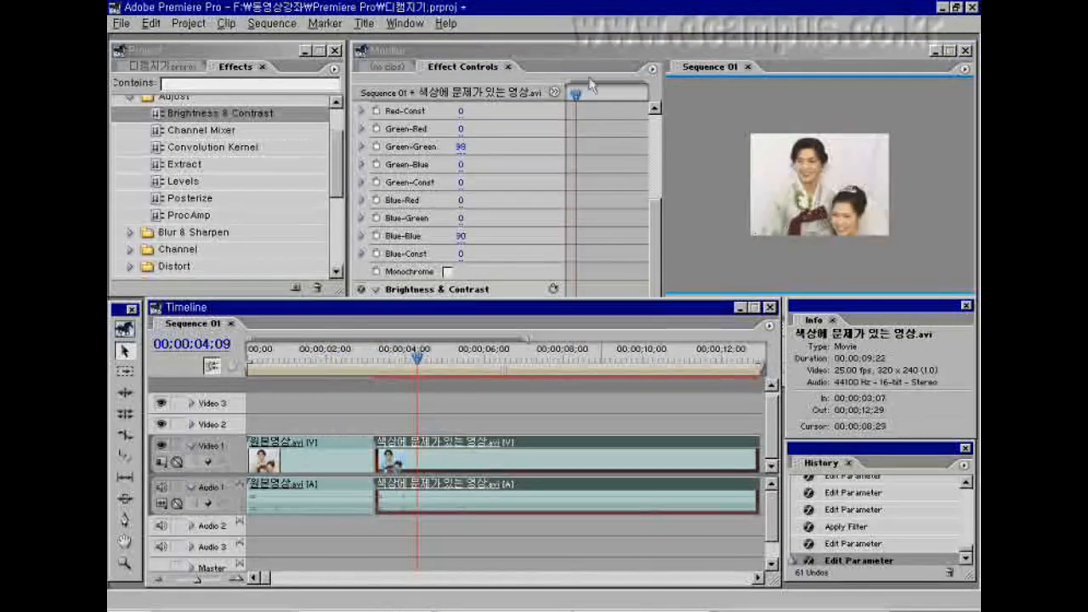
# Step: Set the Brightness & Contrast effect's Brightness to 5.0 and Contrast to 4.0, and preview the clip around 00;00;04;04
pyautogui.click(548, 100)
pyautogui.click(460, 307)
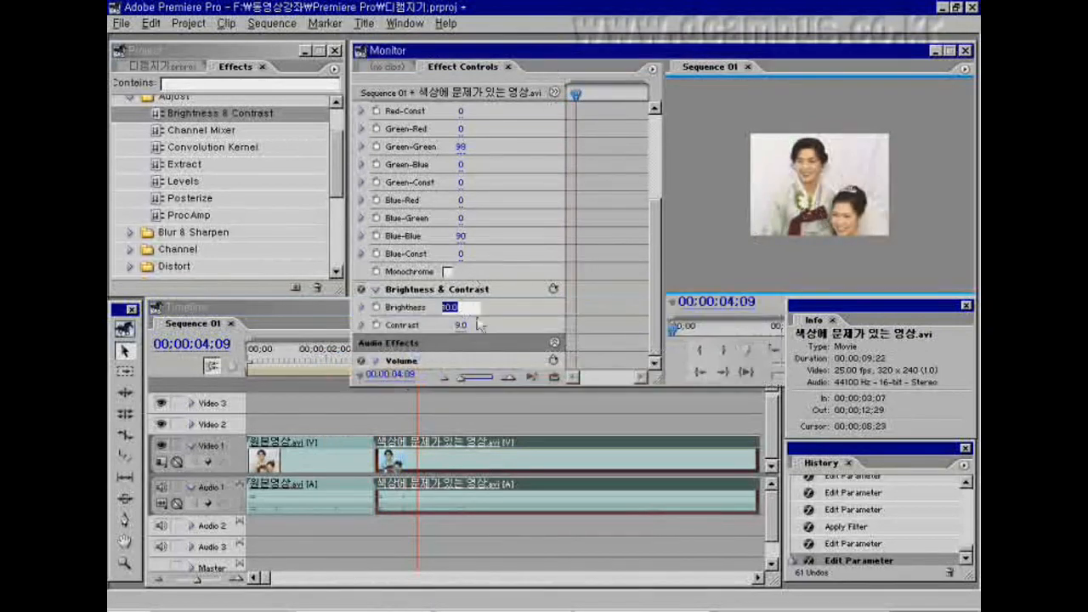
pyautogui.write('5')
pyautogui.click(465, 326)
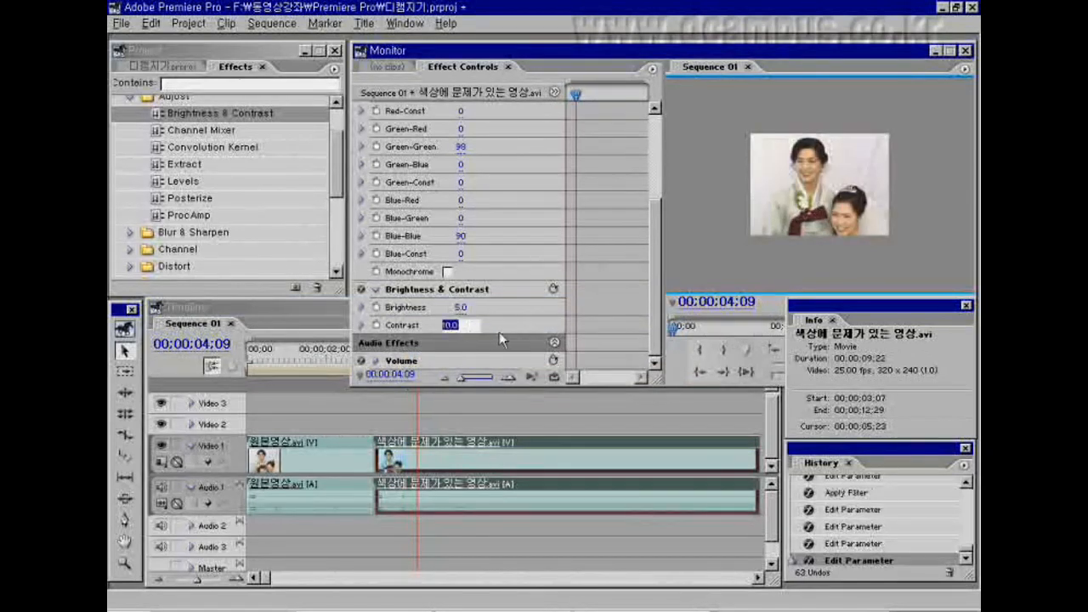
pyautogui.write('4')
pyautogui.press('Return')
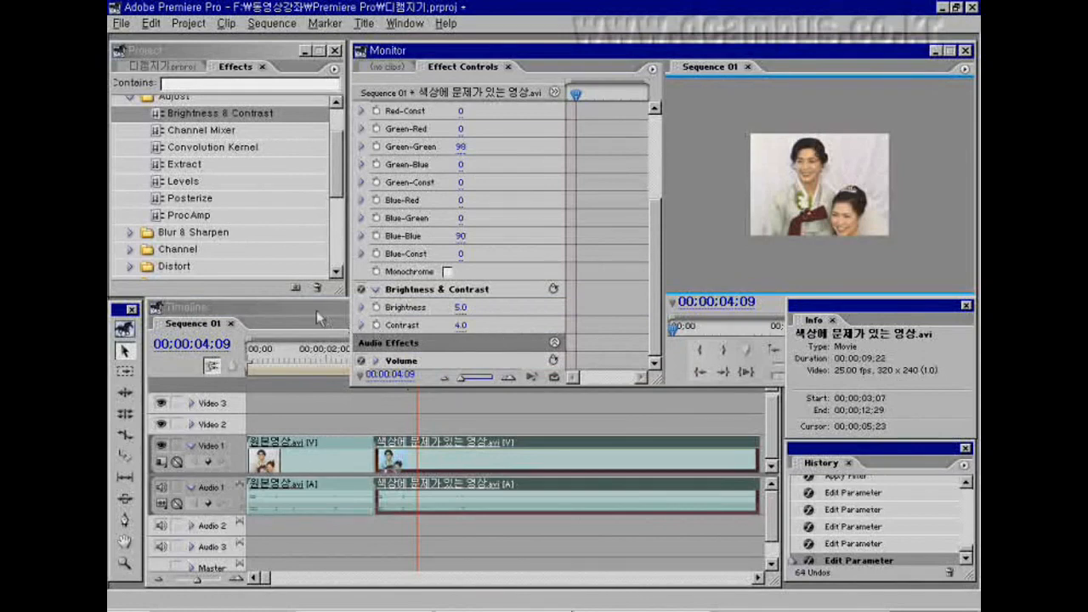
pyautogui.moveTo(365, 364); pyautogui.dragTo(409, 367)
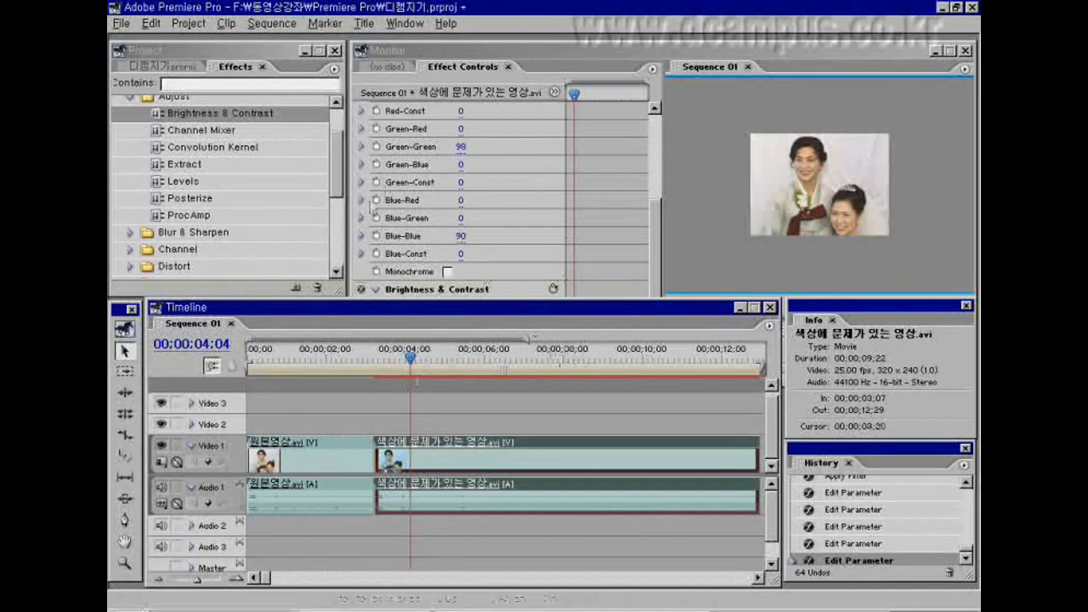
pyautogui.click(215, 133)
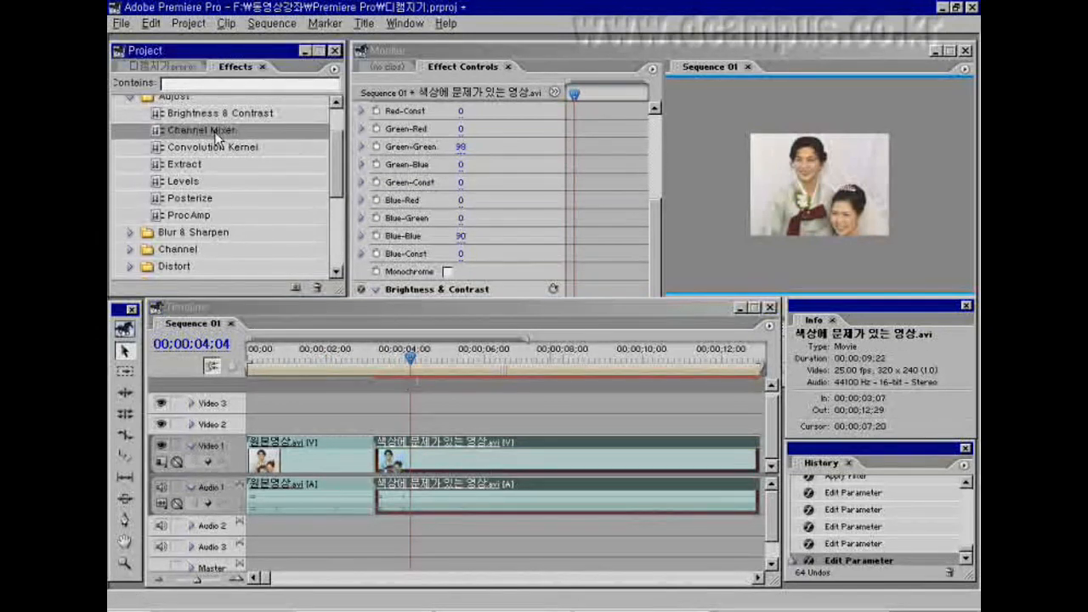